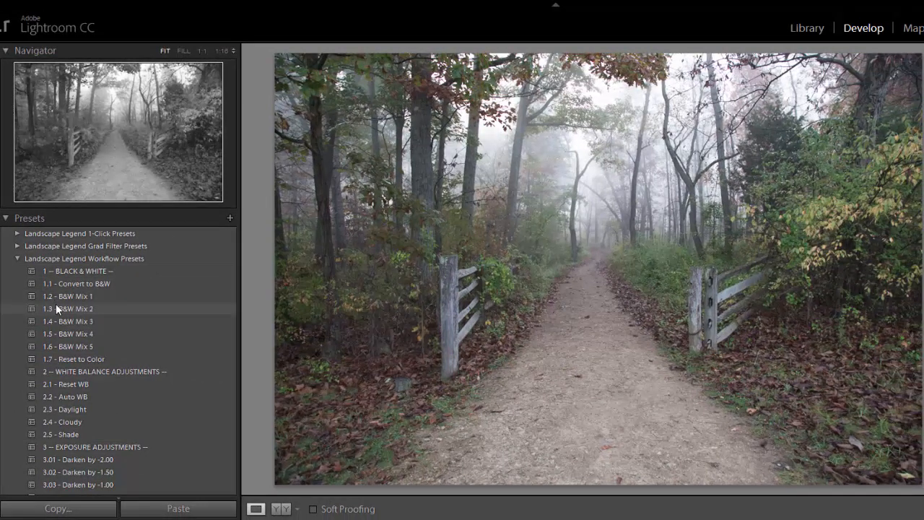
Step: Try the Convert to B&W preset and B&W Mix 1 through 5 on the forest path photo, and reset it to color
left_click(104, 285)
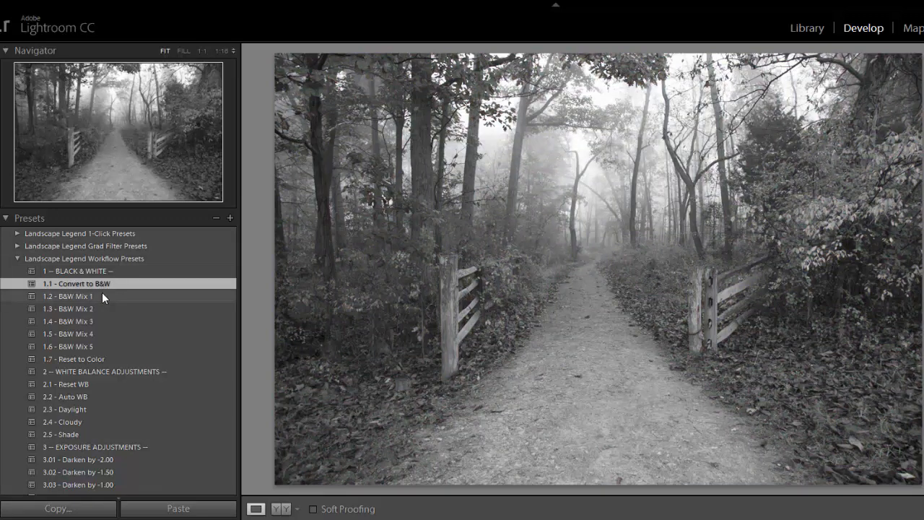
left_click(102, 296)
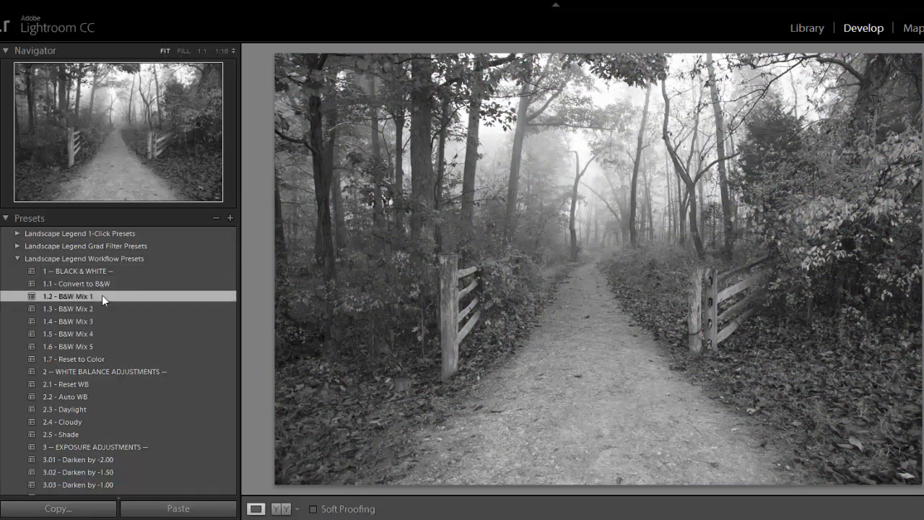
left_click(99, 308)
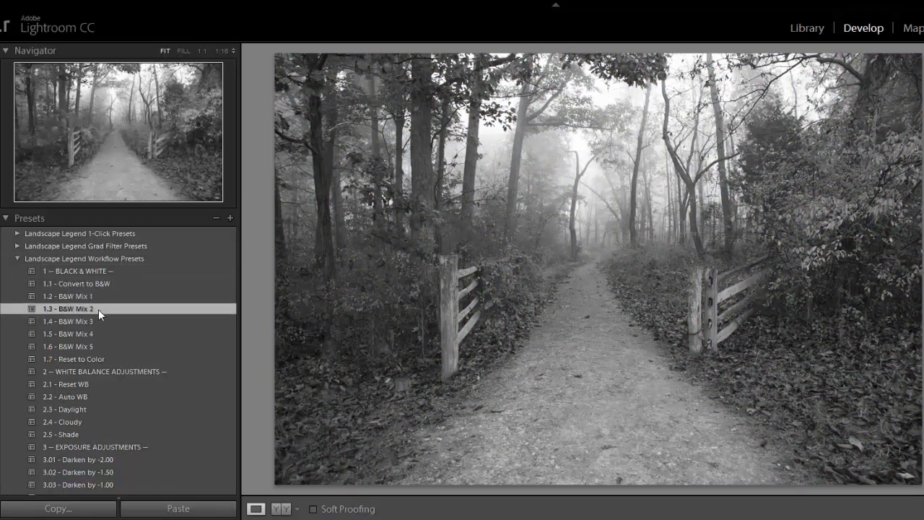
left_click(98, 321)
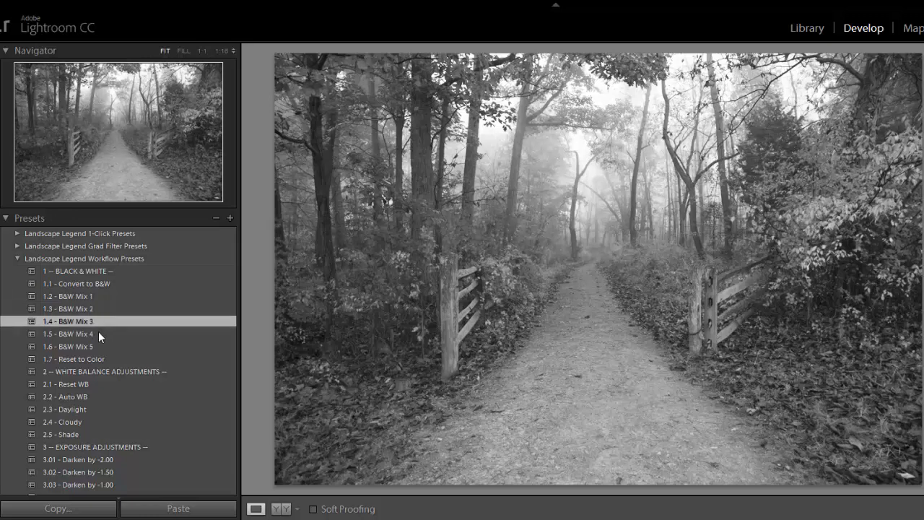
left_click(98, 333)
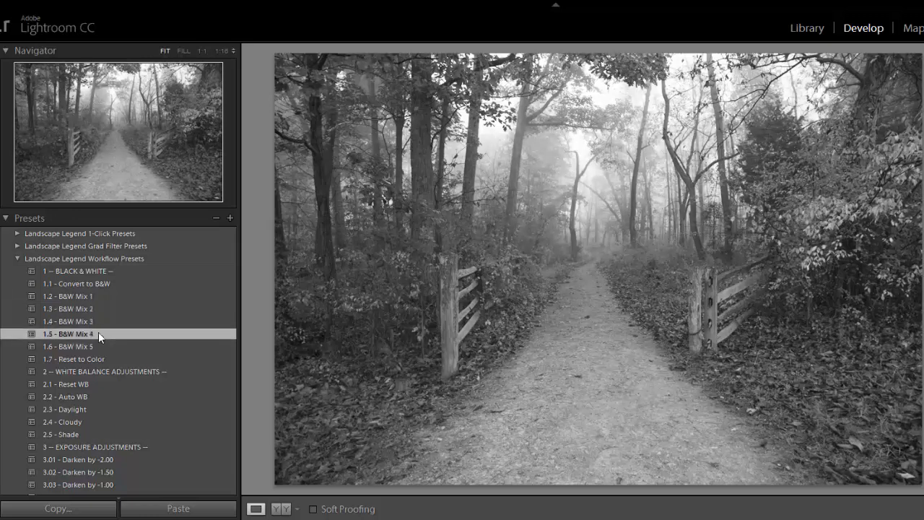
left_click(95, 348)
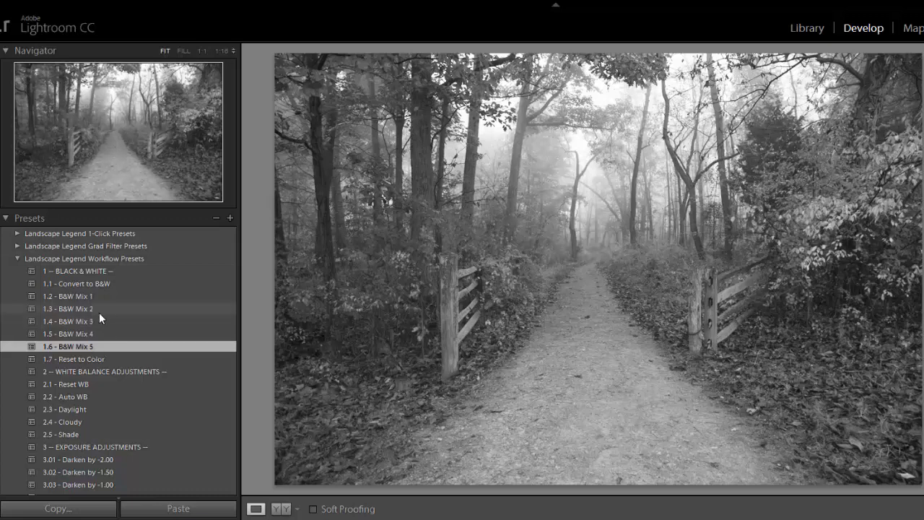
left_click(104, 357)
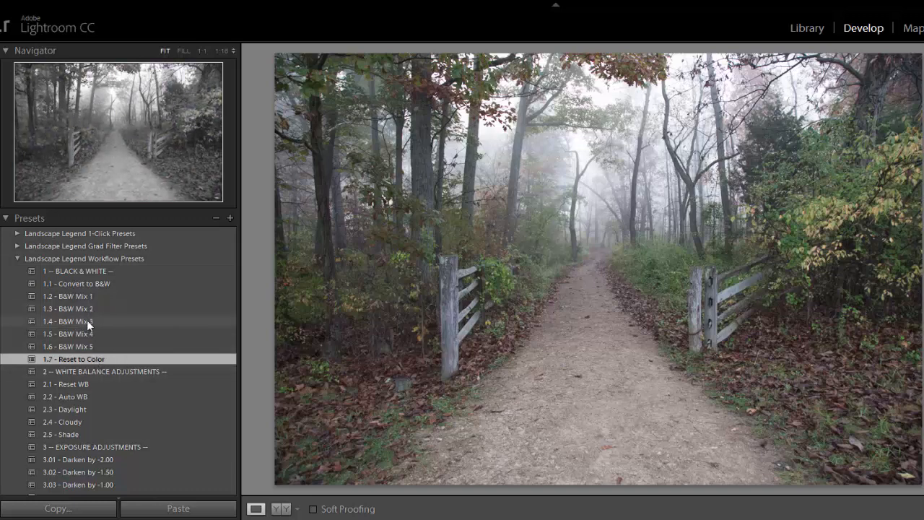
Step: Compare the Auto WB, Daylight, Cloudy and Shade white balance presets, resetting the white balance before applying 2.3 - Daylight
scroll(119, 330, "down", 3)
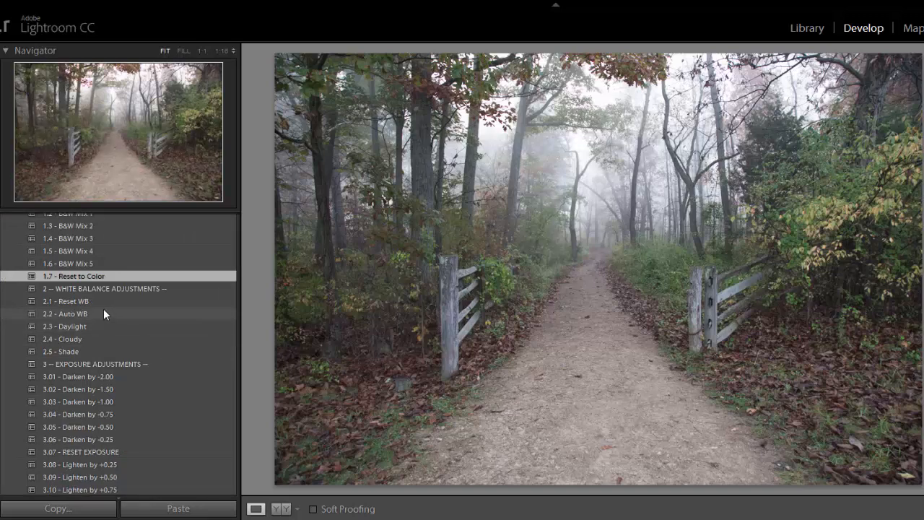
left_click(103, 314)
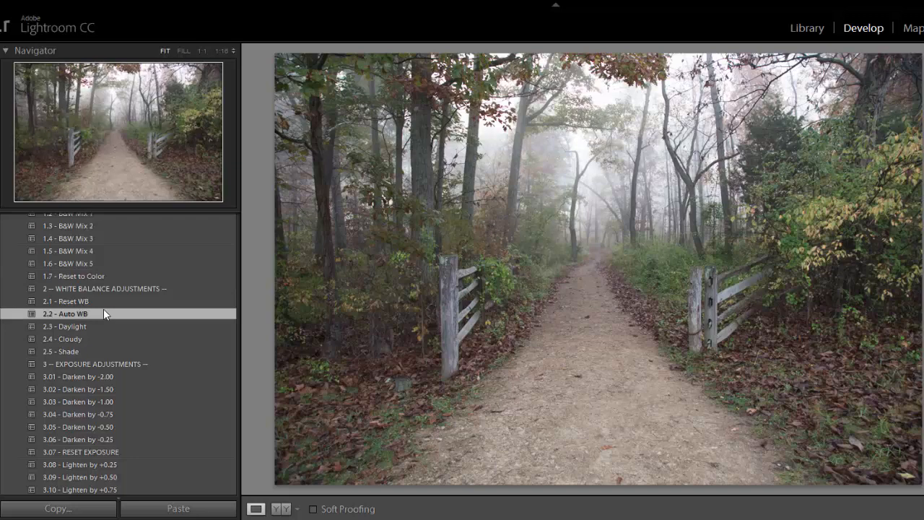
left_click(98, 326)
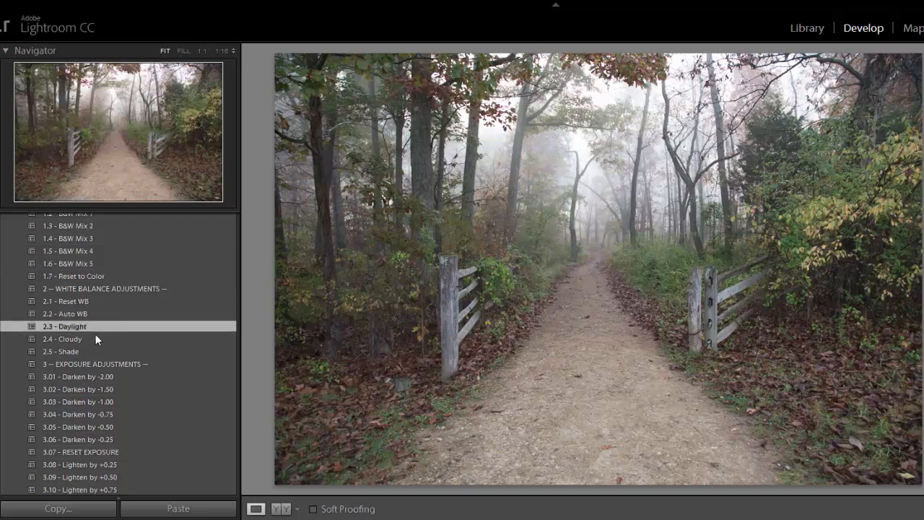
left_click(95, 337)
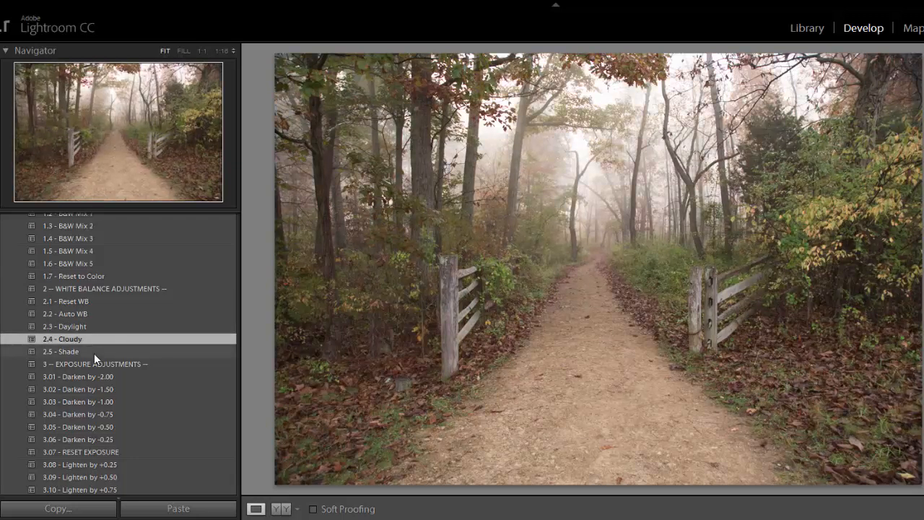
left_click(94, 352)
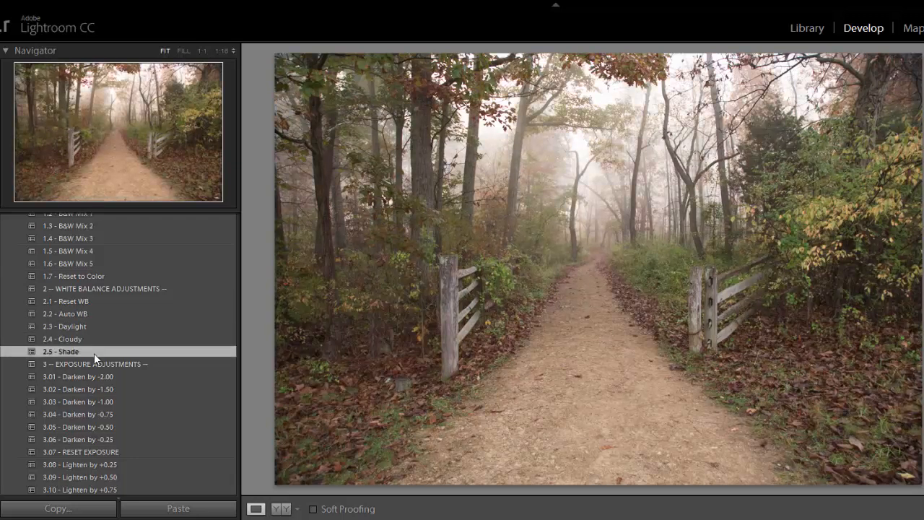
left_click(89, 302)
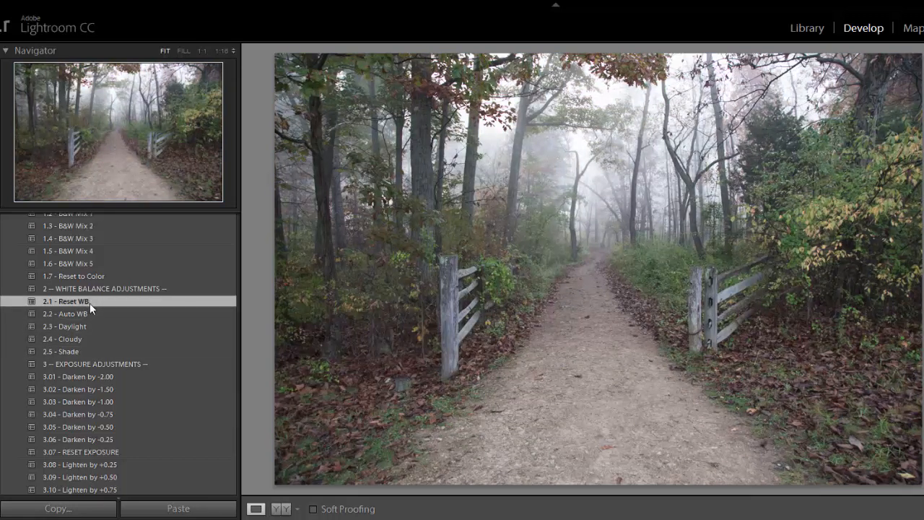
left_click(93, 323)
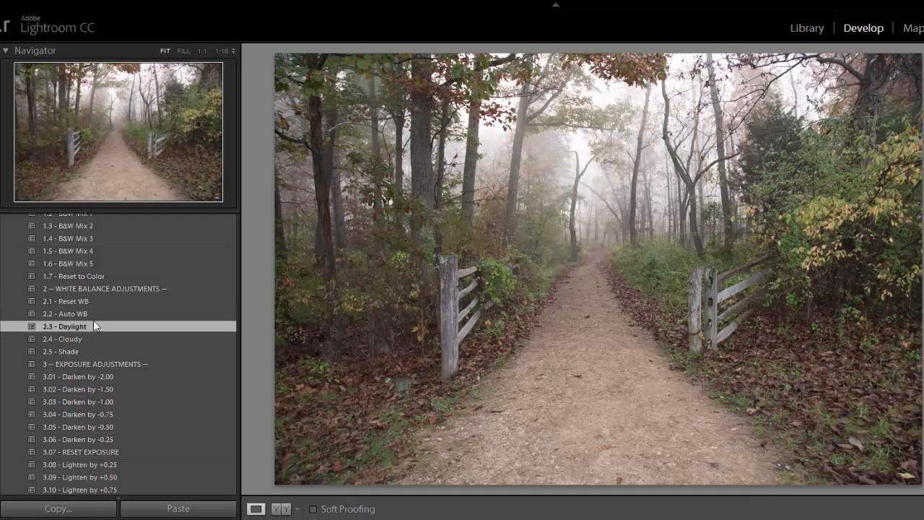
Step: Try the exposure presets Lighten by +0.50 and Lighten by +0.25, and reset the exposure
scroll(132, 308, "down", 4)
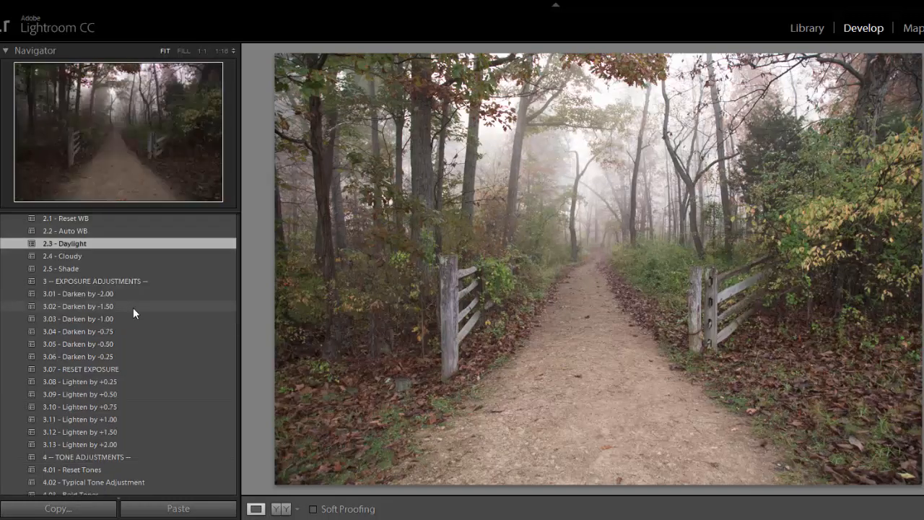
scroll(134, 307, "up", 2)
left_click(105, 398)
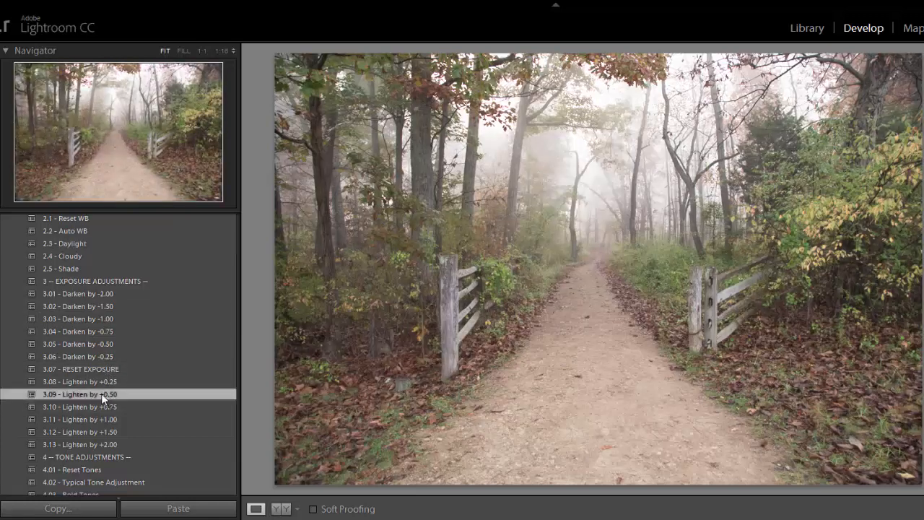
left_click(99, 383)
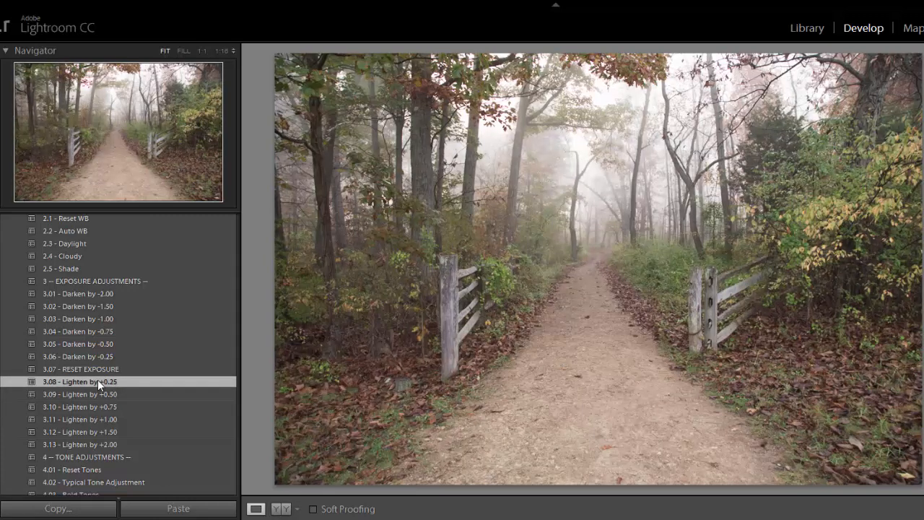
left_click(97, 370)
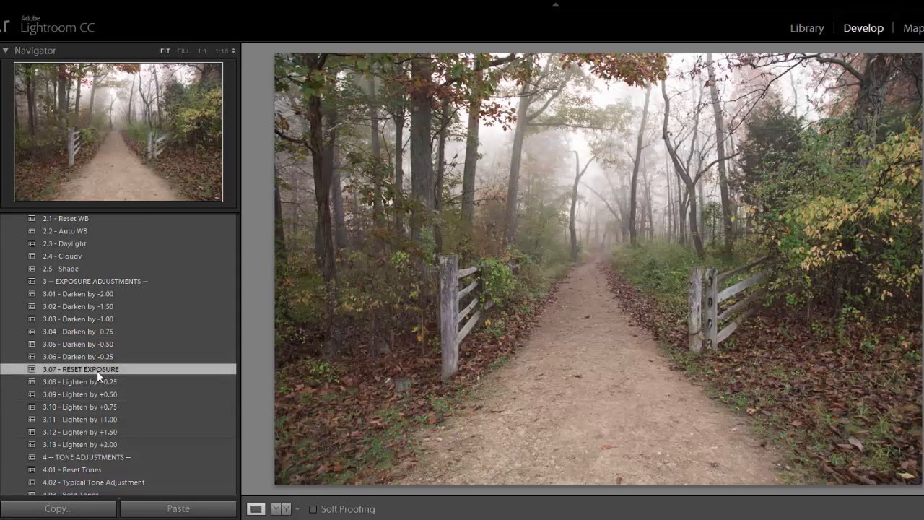
Step: Try the tone presets from 4.02 - Typical Tone Adjustment through 4.09 - Strong Shadow & Highlight Adjustments, and reset the tones
scroll(127, 371, "down", 5)
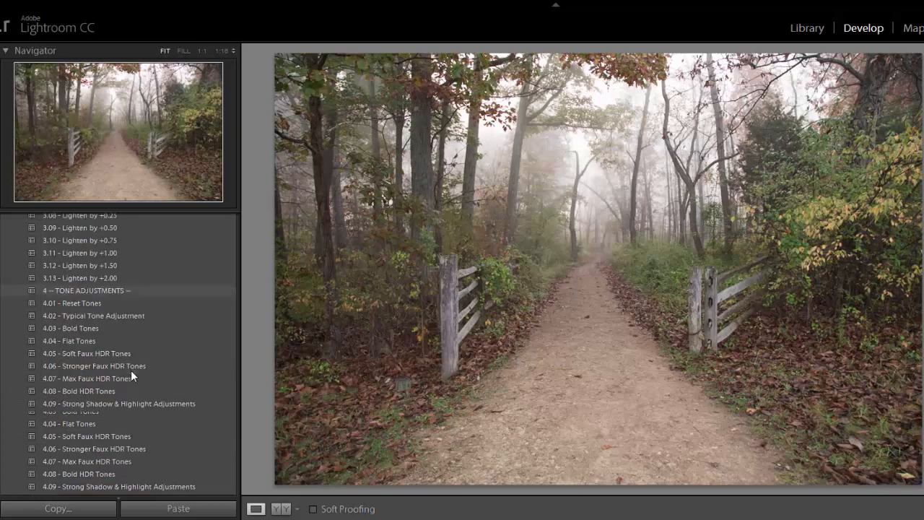
scroll(116, 321, "up", 3)
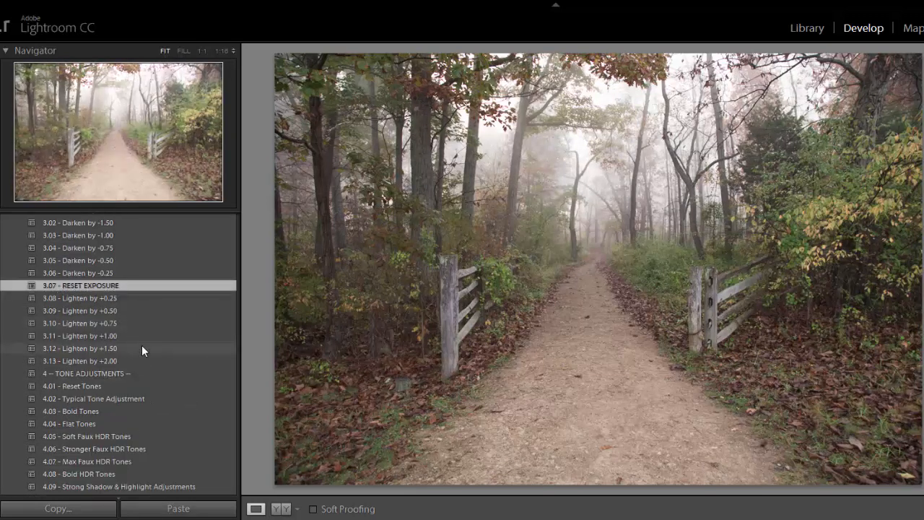
scroll(140, 346, "down", 3)
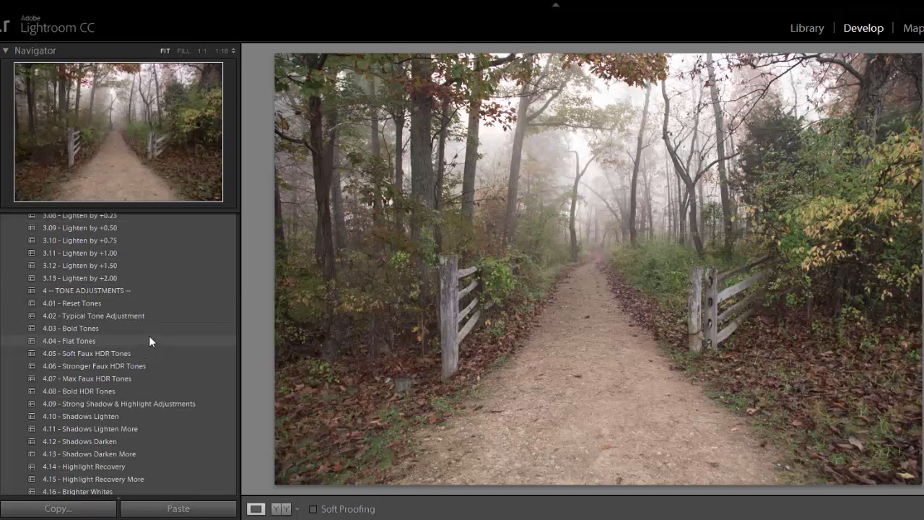
left_click(126, 315)
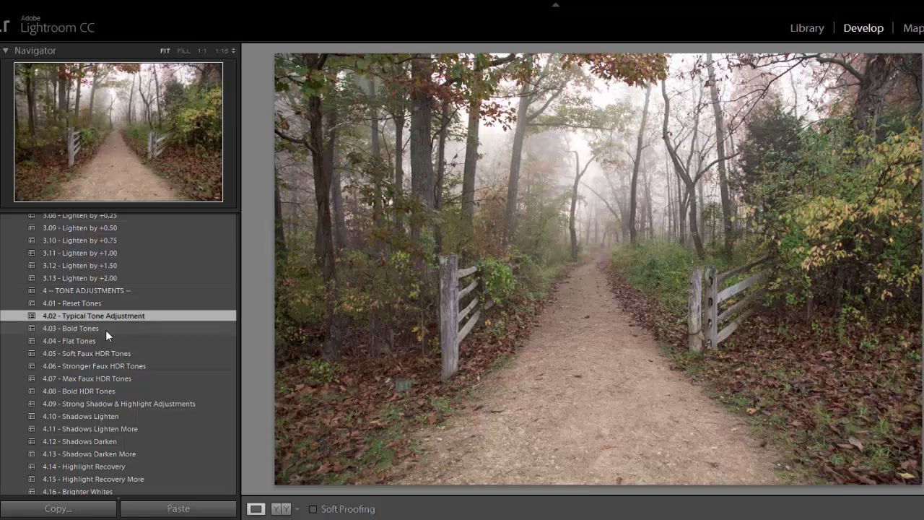
left_click(106, 330)
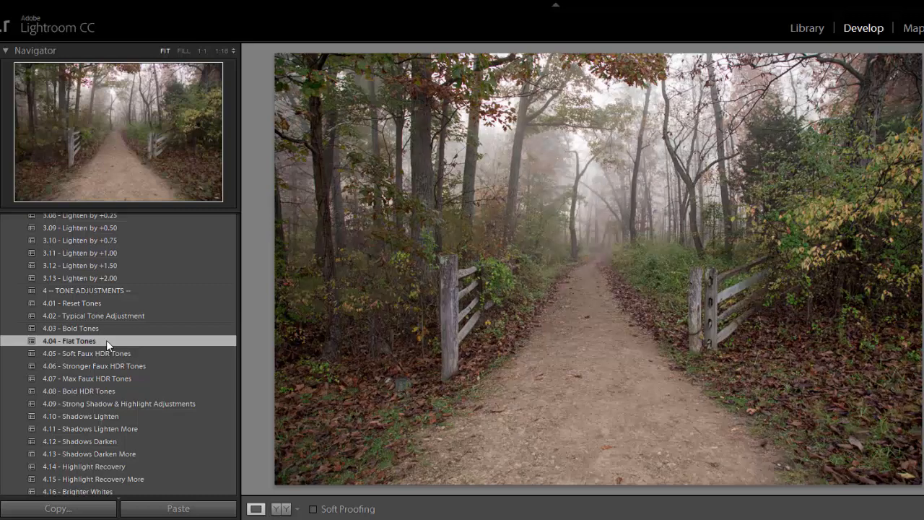
left_click(114, 351)
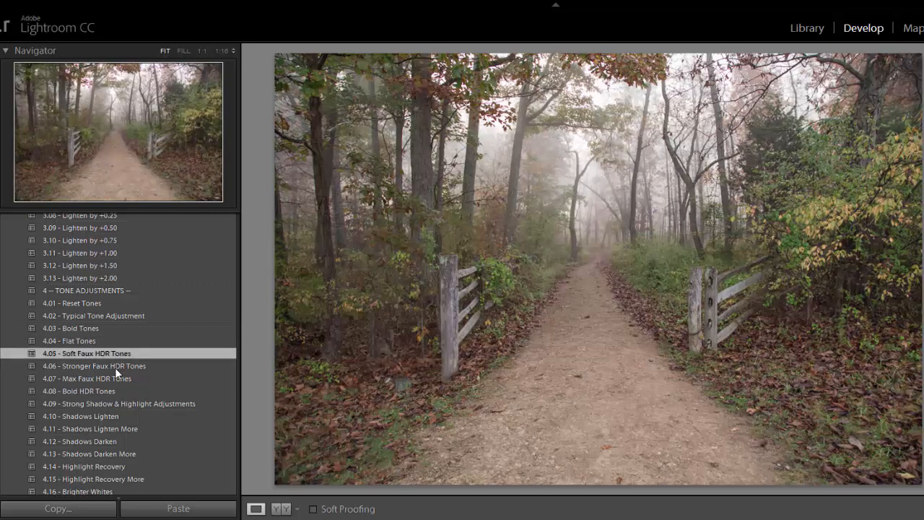
left_click(115, 366)
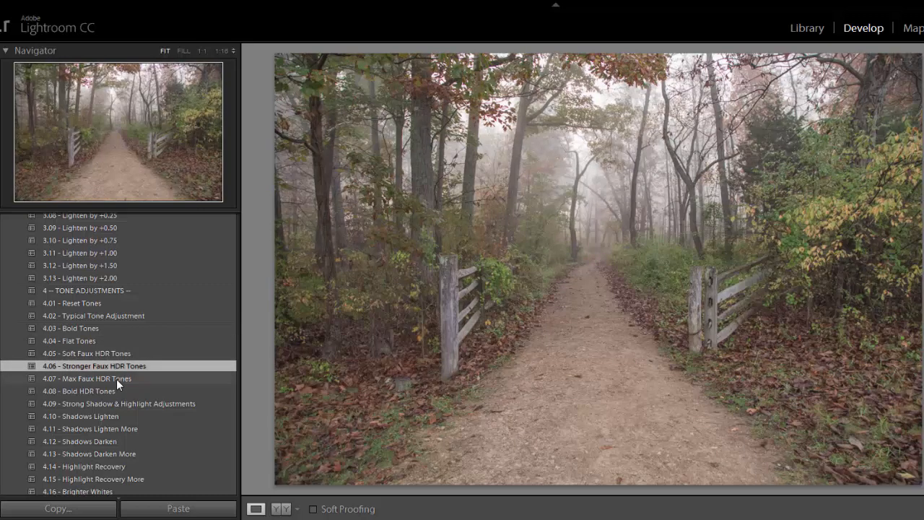
left_click(116, 379)
left_click(116, 391)
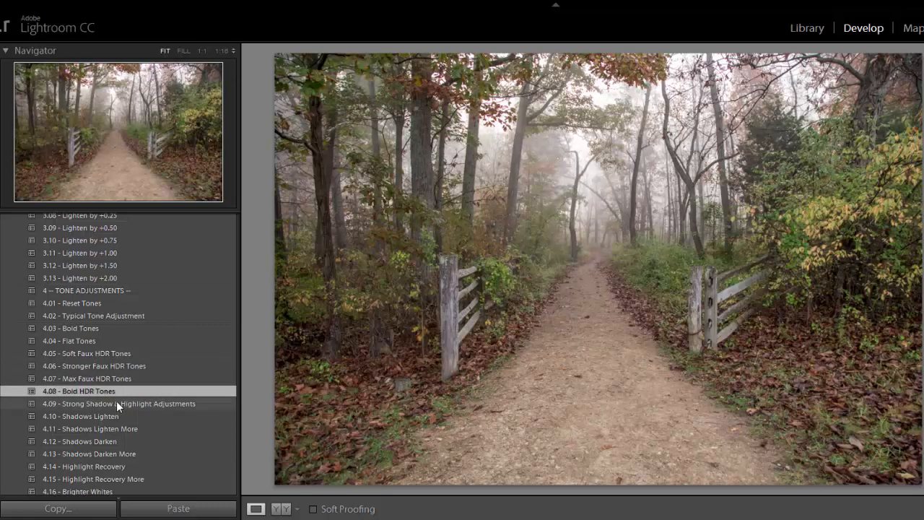
left_click(116, 402)
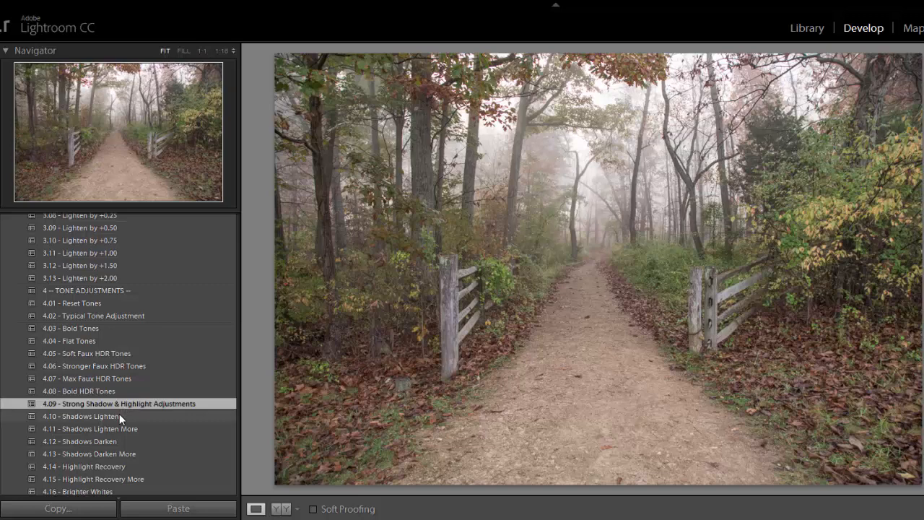
left_click(106, 299)
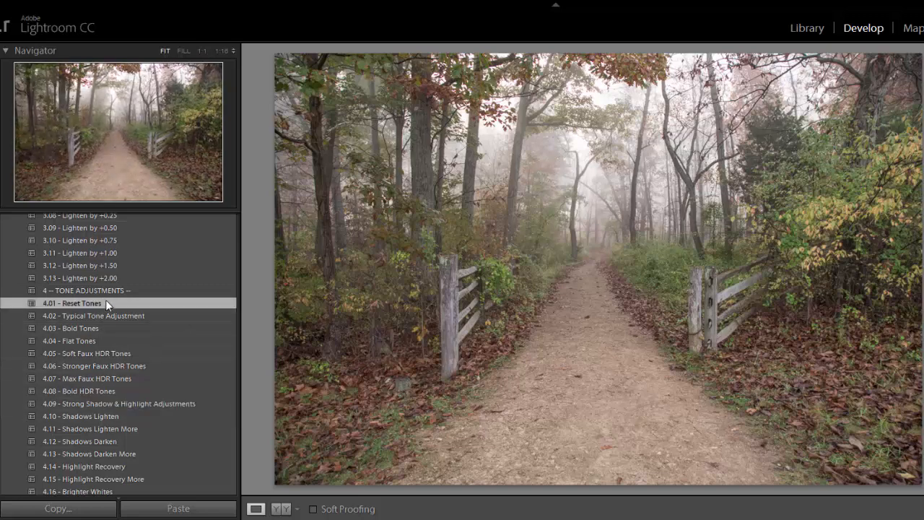
Step: Try the Shadows Lighten, Shadows Lighten More, Shadows Darken and Shadows Darken More presets, and reset the tones
scroll(132, 368, "down", 3)
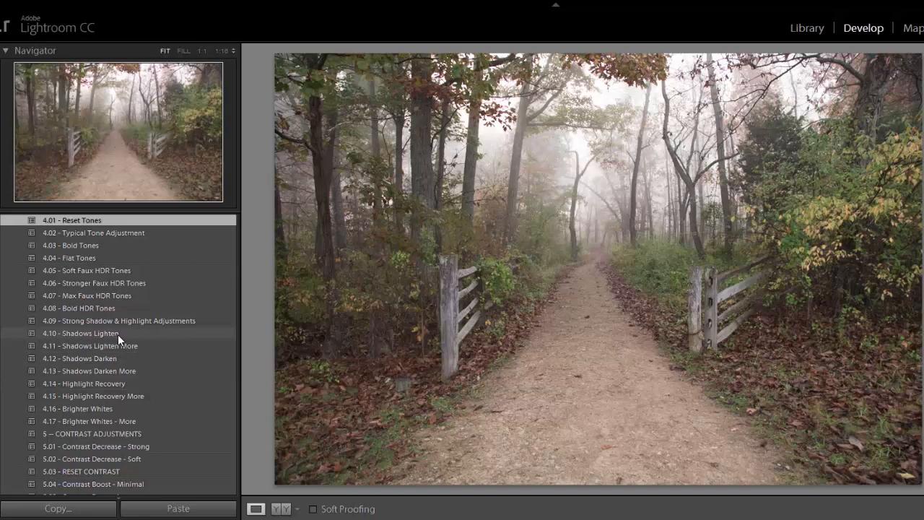
left_click(117, 334)
left_click(119, 345)
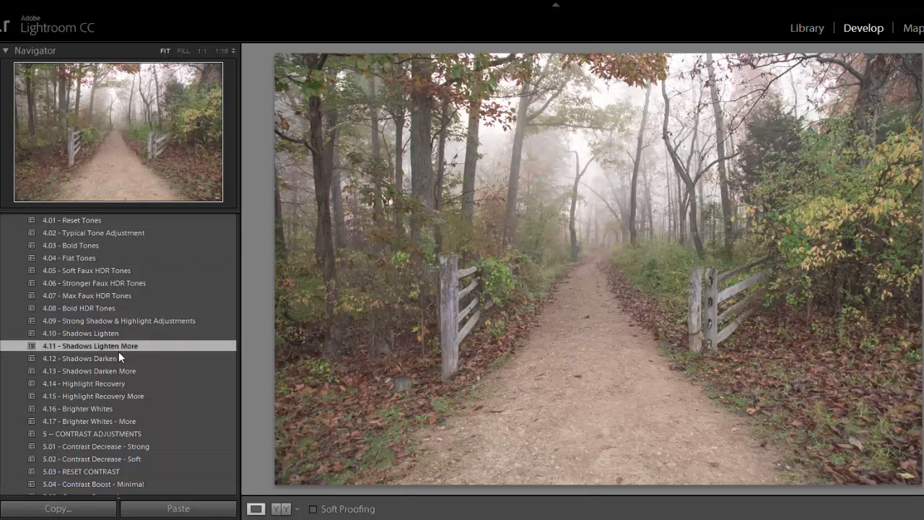
left_click(119, 356)
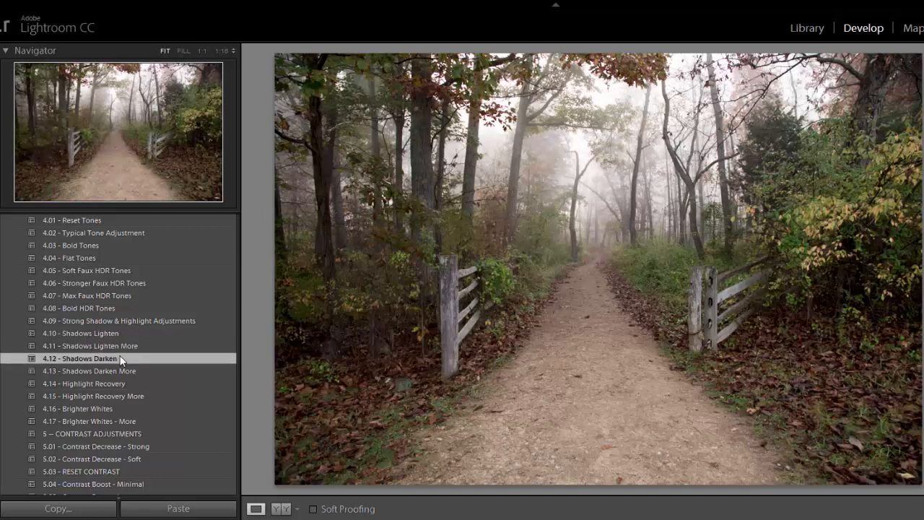
left_click(121, 369)
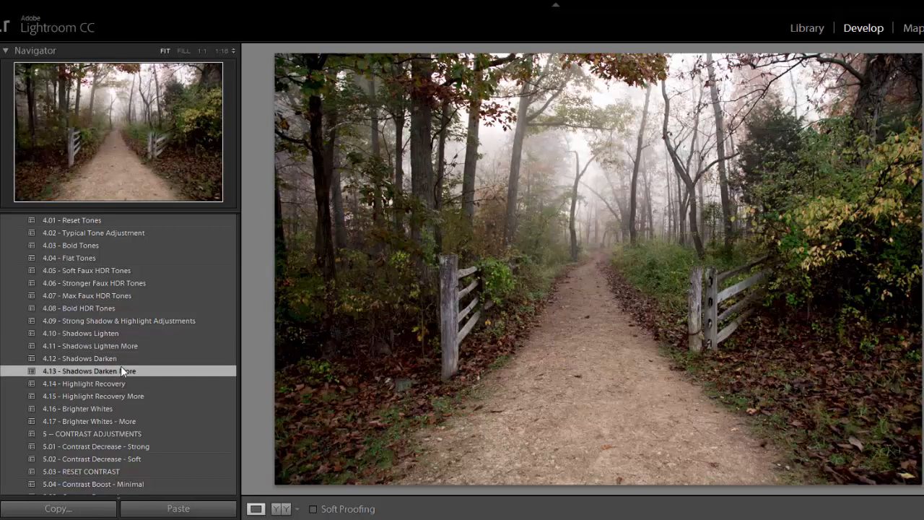
scroll(107, 259, "up", 3)
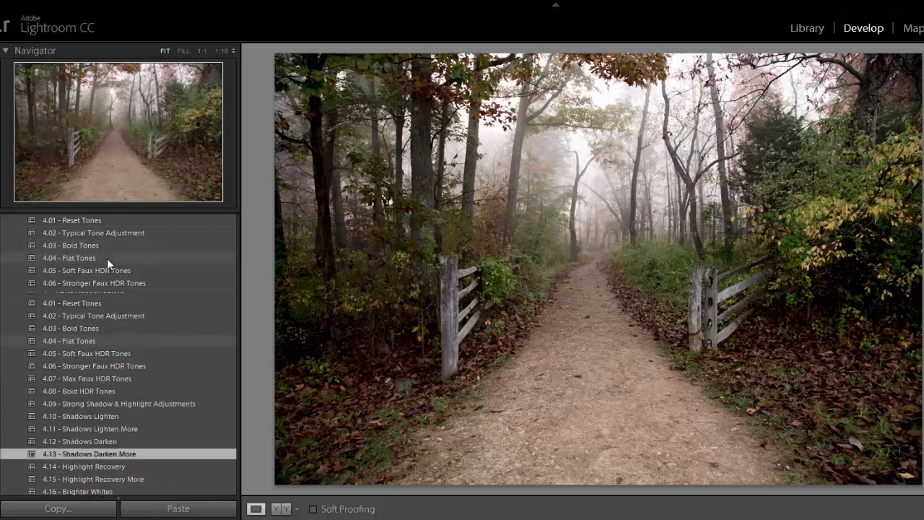
left_click(105, 304)
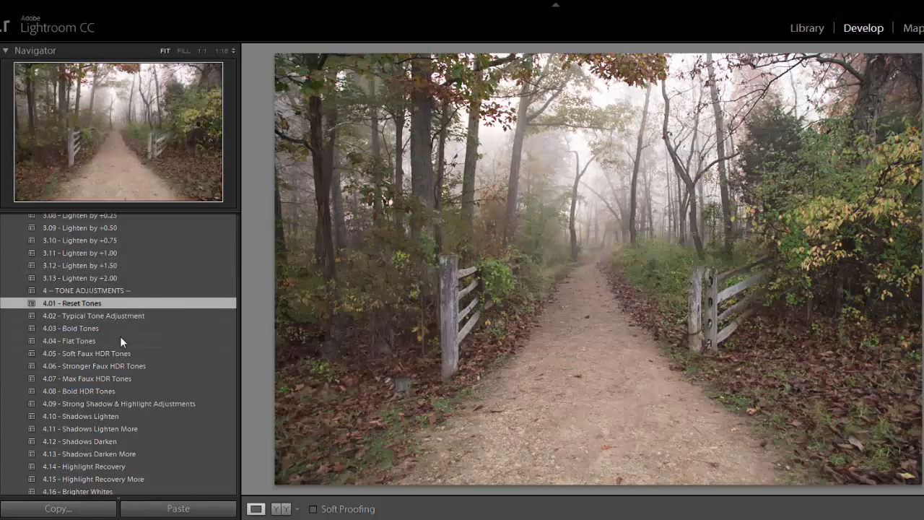
scroll(120, 336, "down", 3)
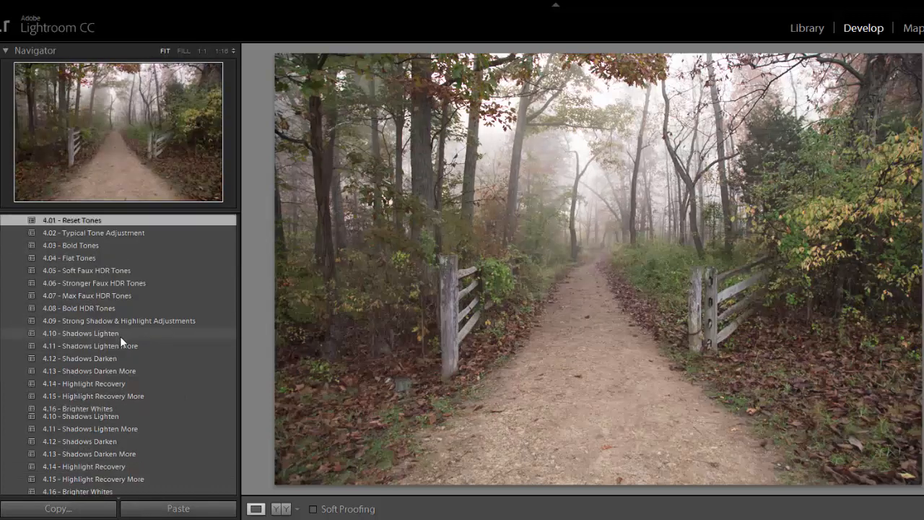
Step: Try tone presets 4.14 - Highlight Recovery through 4.17 - Brighter Whites - More, and apply 4.12 - Shadows Darken with 4.15 - Highlight Recovery More
left_click(135, 383)
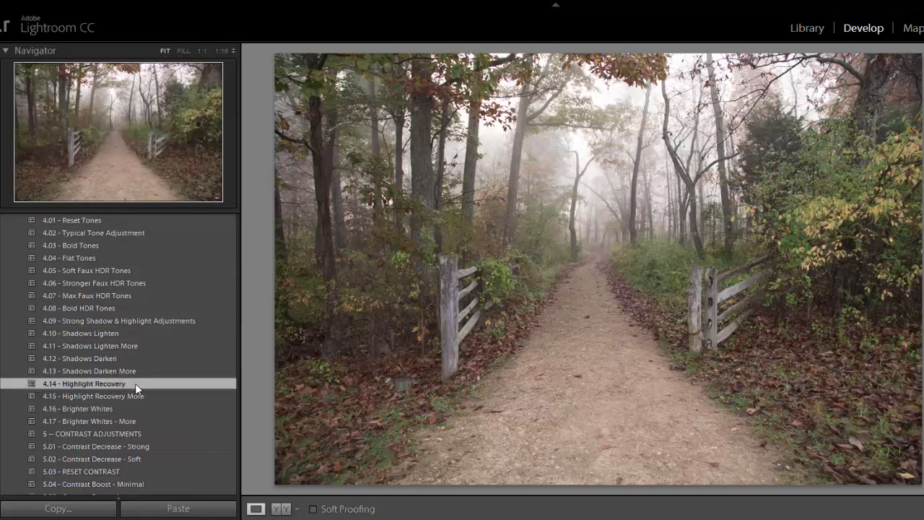
left_click(134, 396)
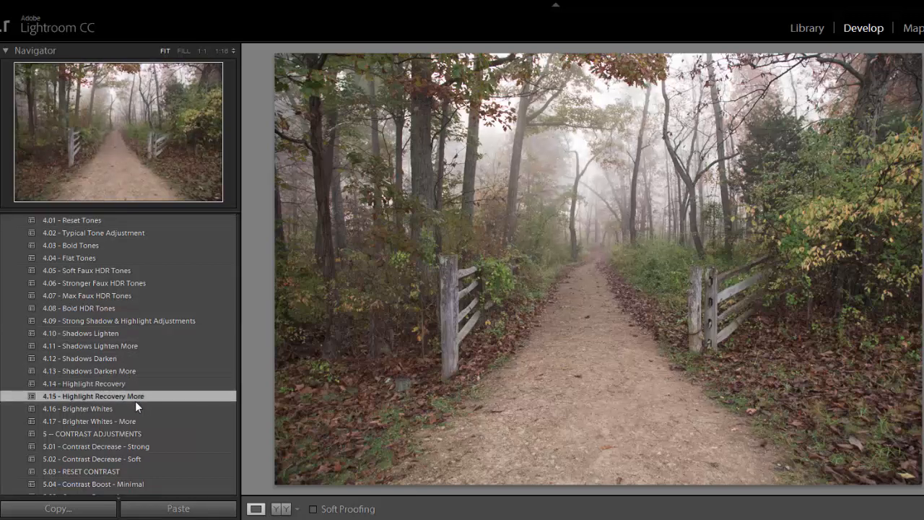
left_click(126, 409)
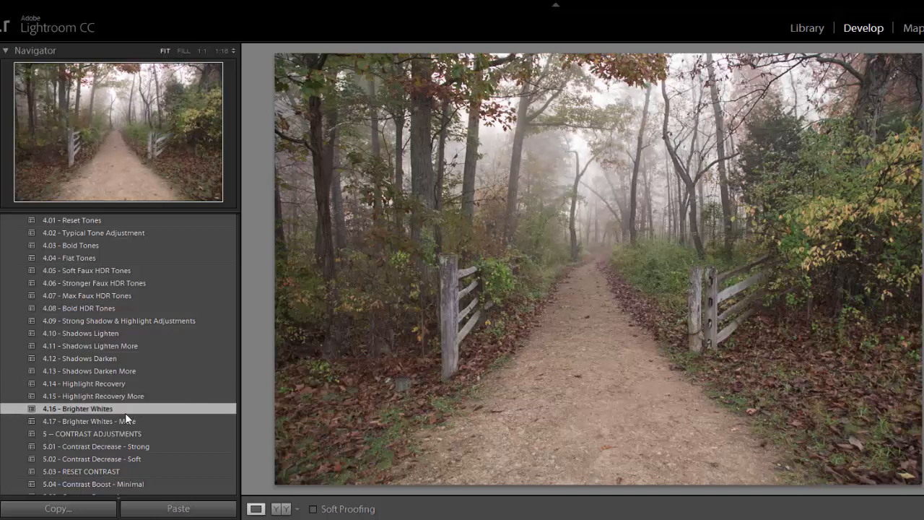
left_click(125, 421)
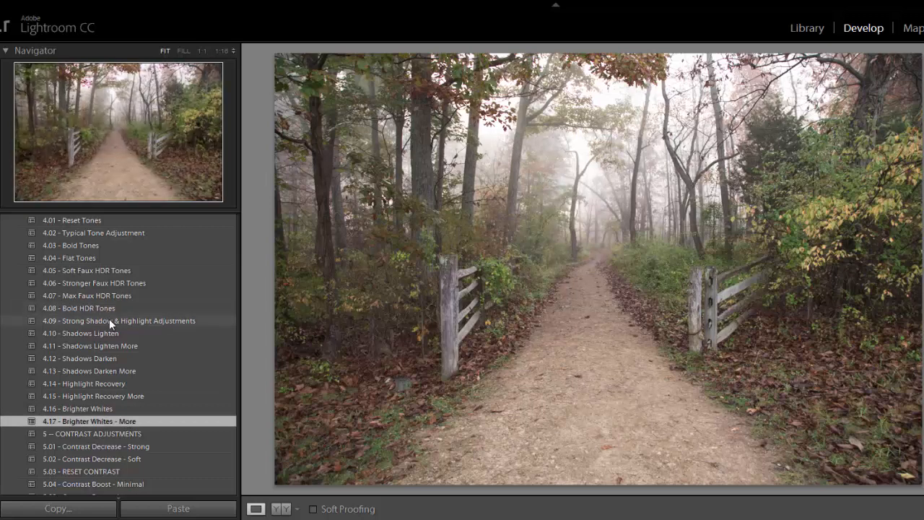
left_click(111, 358)
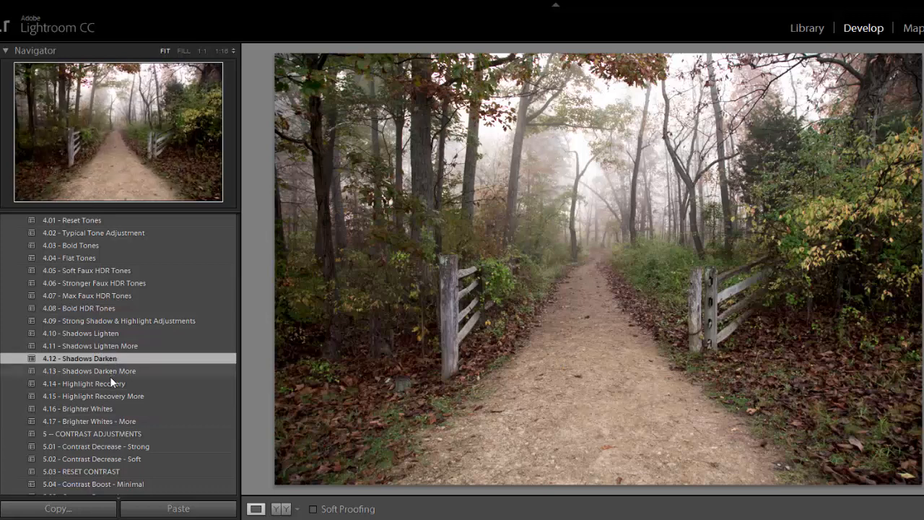
left_click(109, 396)
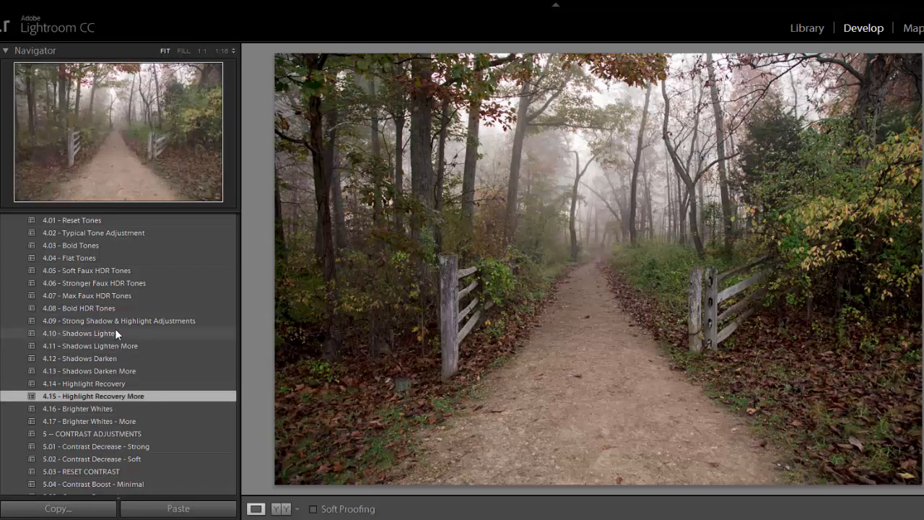
Step: Compare the contrast presets from 5.01 - Contrast Decrease - Strong through 5.05 - Contrast Boost - Low, and settle on 5.04 - Contrast Boost - Minimal
scroll(115, 328, "down", 2)
scroll(114, 327, "down", 2)
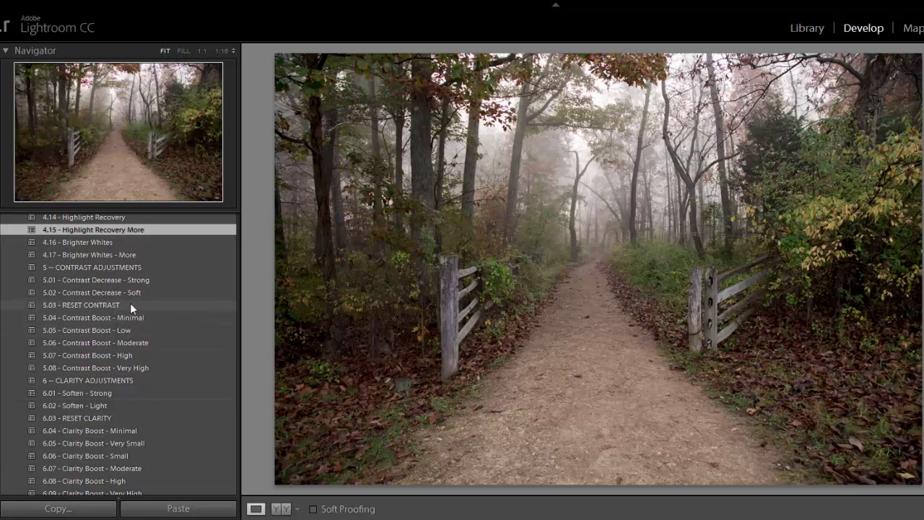
left_click(130, 283)
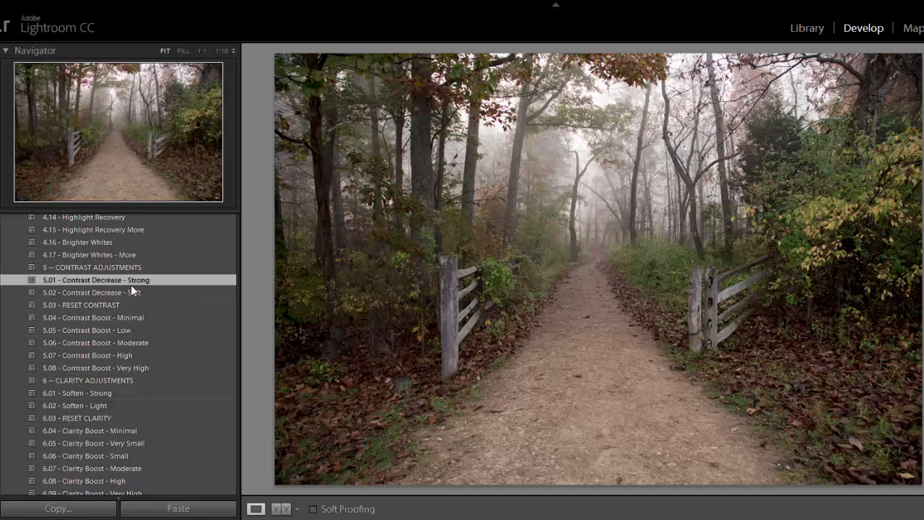
left_click(127, 291)
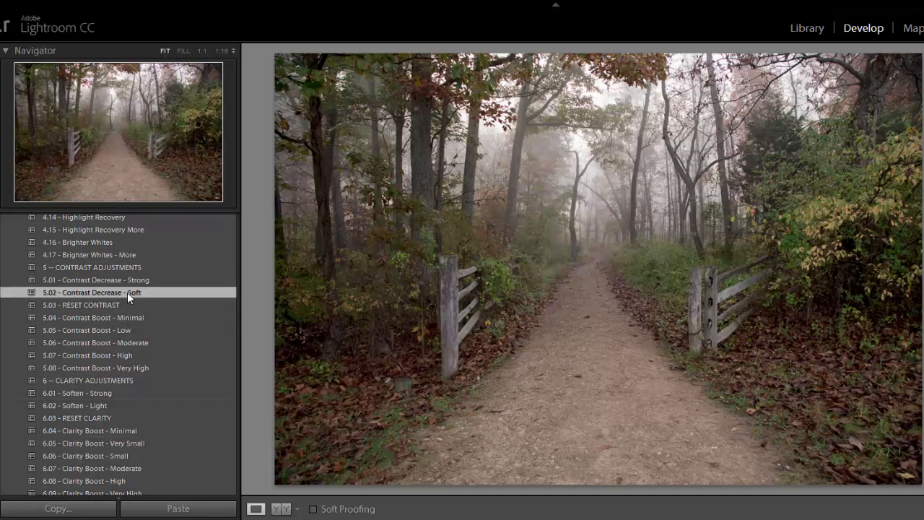
left_click(125, 306)
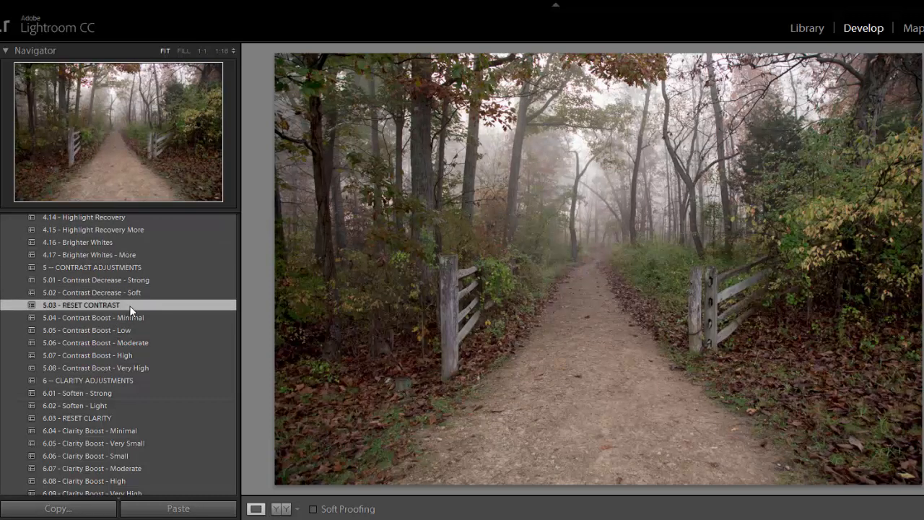
left_click(125, 317)
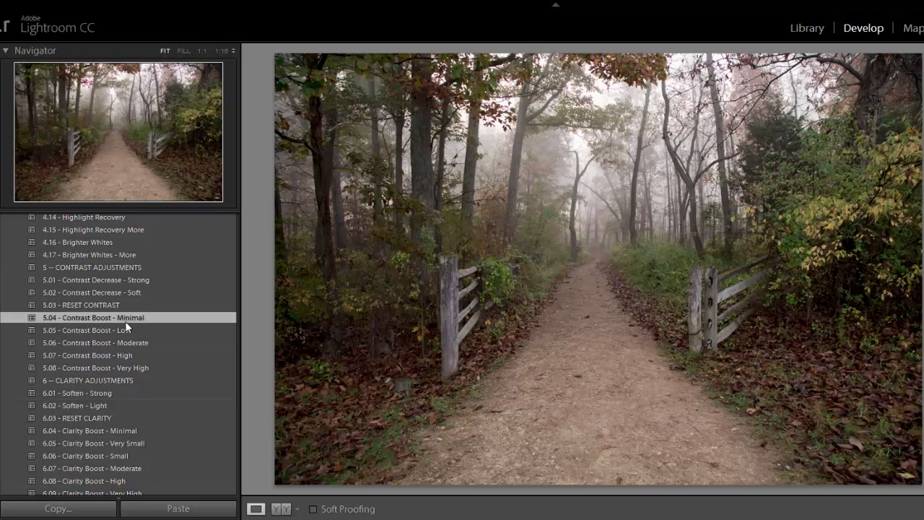
left_click(125, 328)
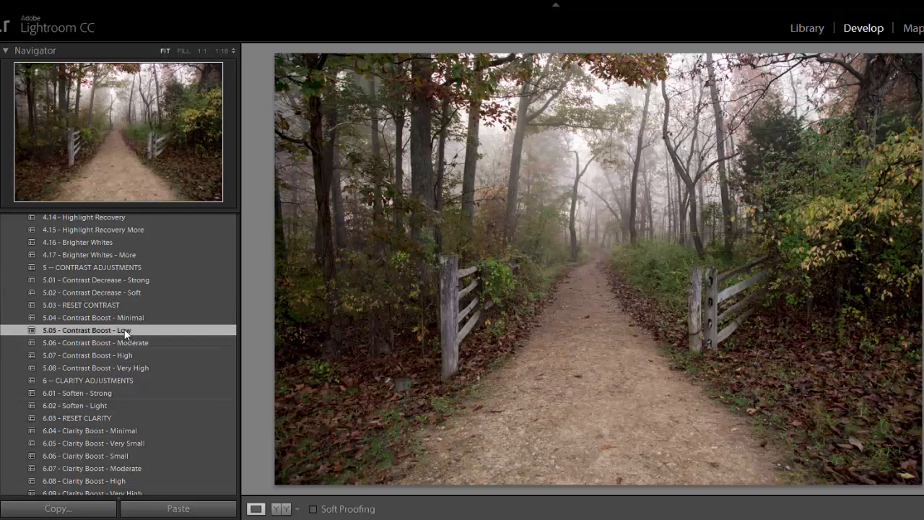
left_click(125, 319)
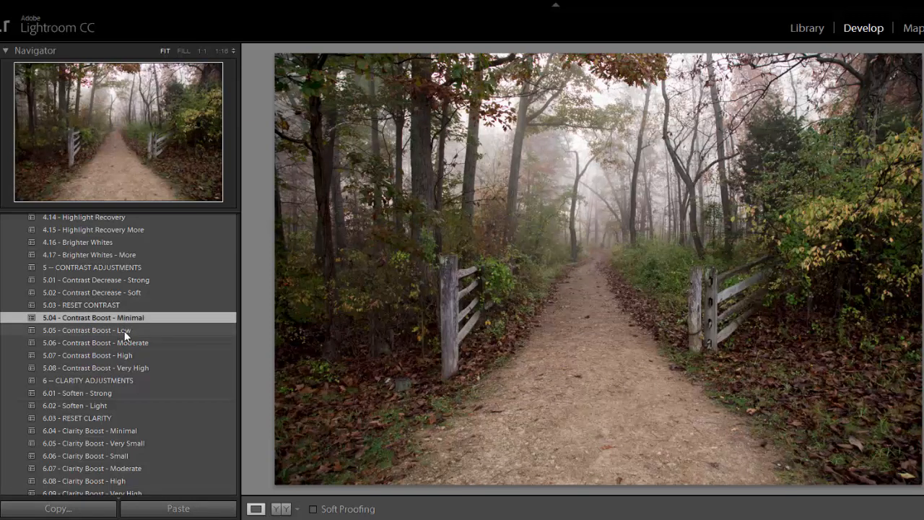
Step: Compare the Soften - Strong, Soften - Light, Clarity Boost - High and Max presets, and settle on 6.05 - Clarity Boost - Very Small
scroll(124, 331, "down", 3)
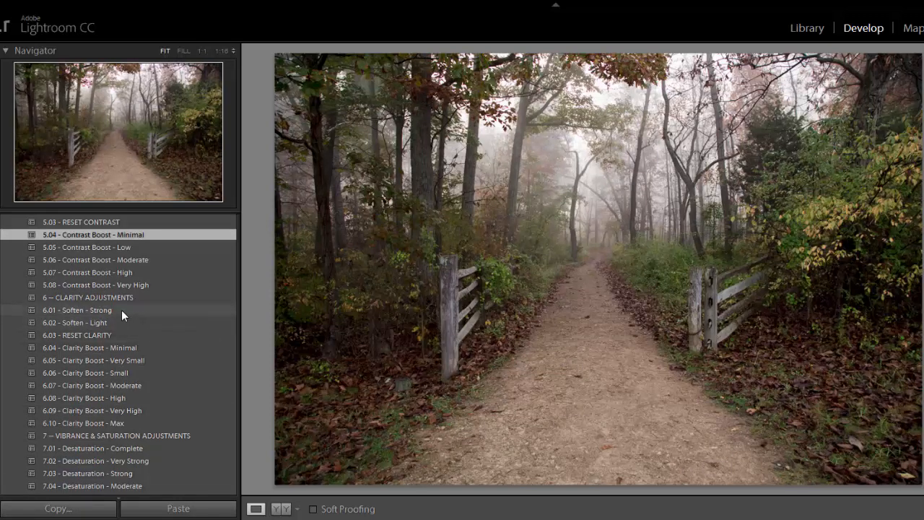
left_click(121, 309)
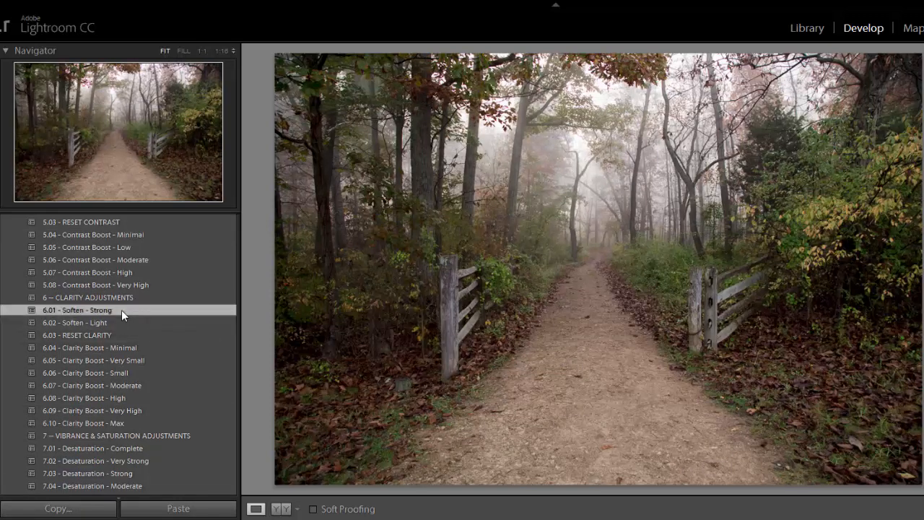
left_click(119, 320)
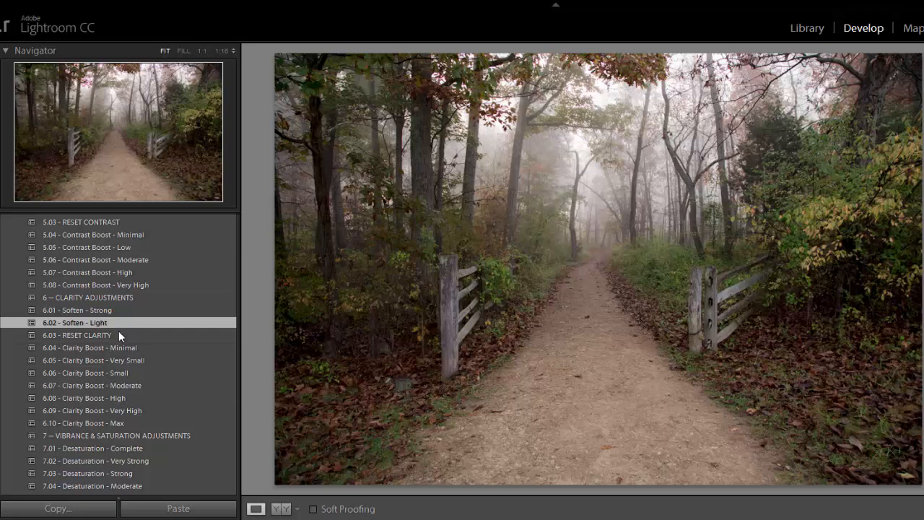
left_click(113, 399)
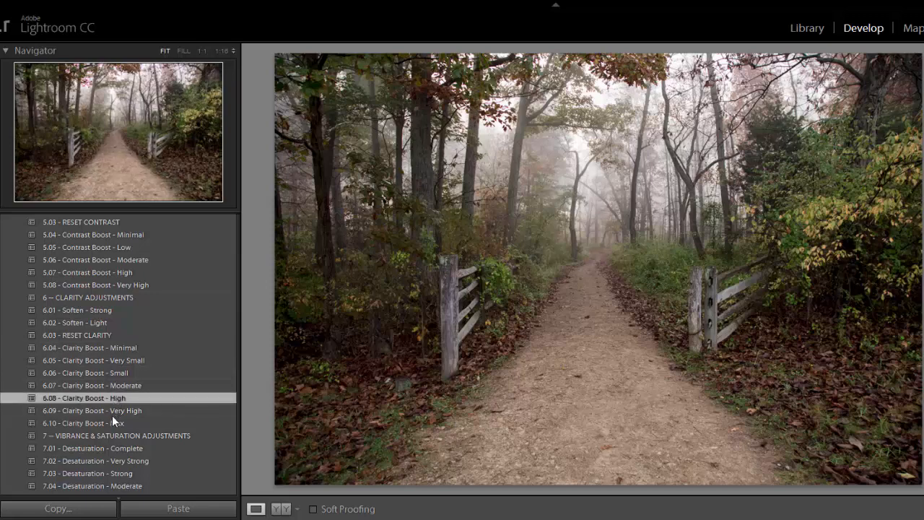
left_click(112, 421)
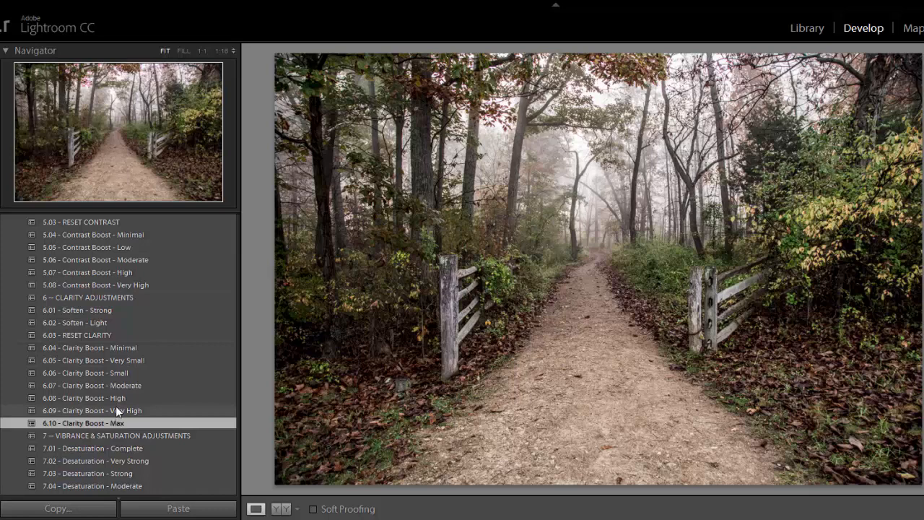
left_click(120, 354)
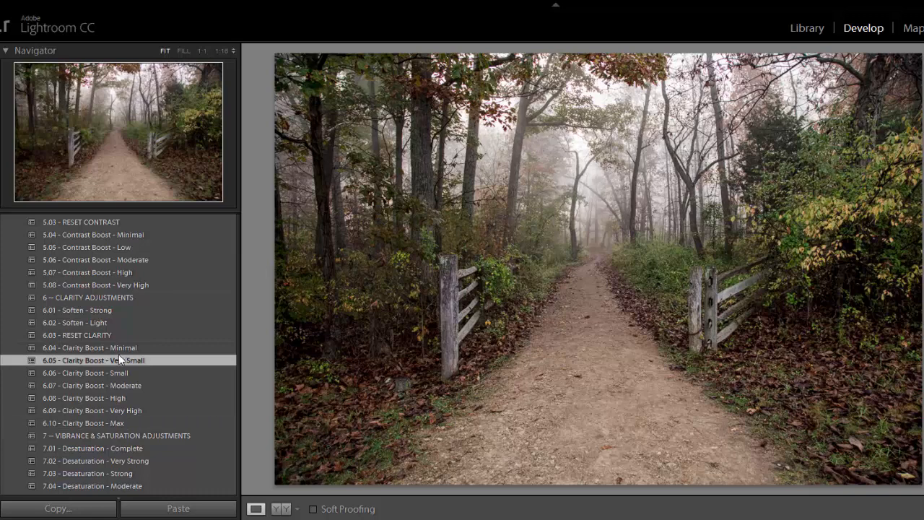
Step: Try the desaturation presets 7.01 - Complete, 7.02 - Very Strong and 7.04 - Moderate on the photo
scroll(119, 354, "down", 3)
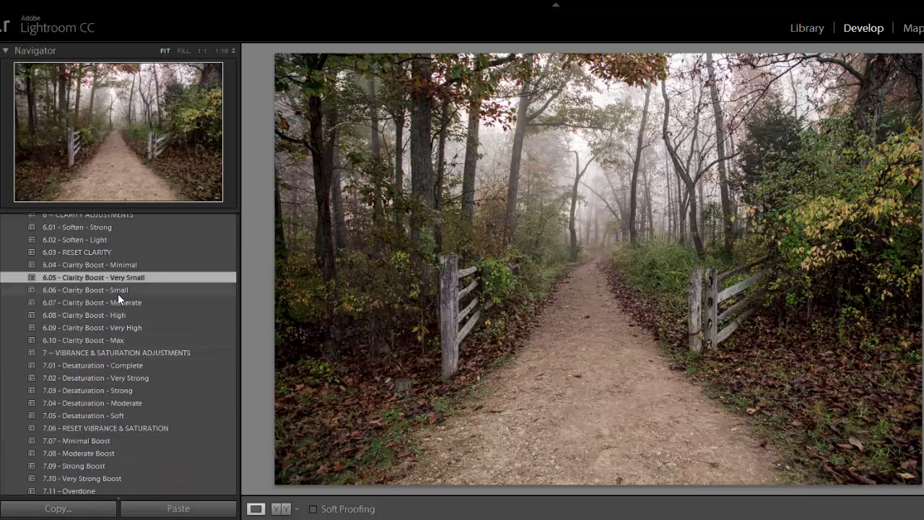
scroll(118, 293, "down", 3)
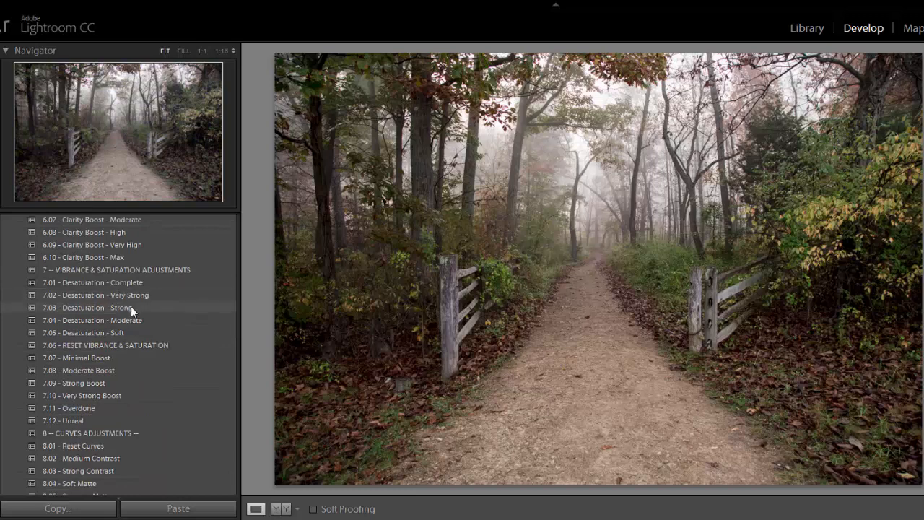
left_click(122, 282)
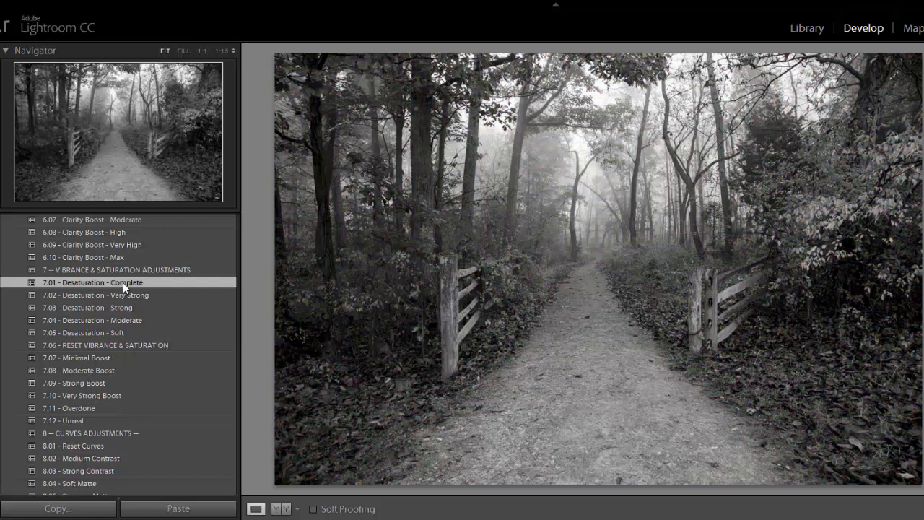
left_click(125, 298)
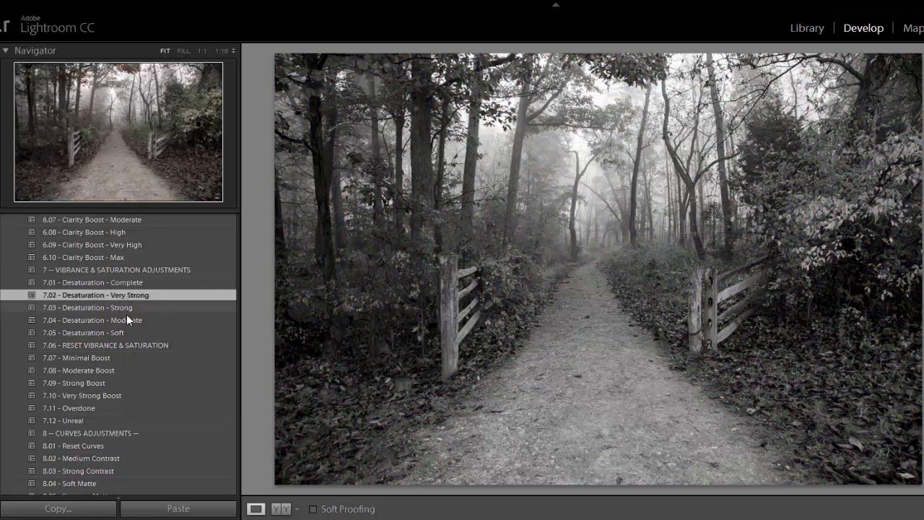
left_click(126, 320)
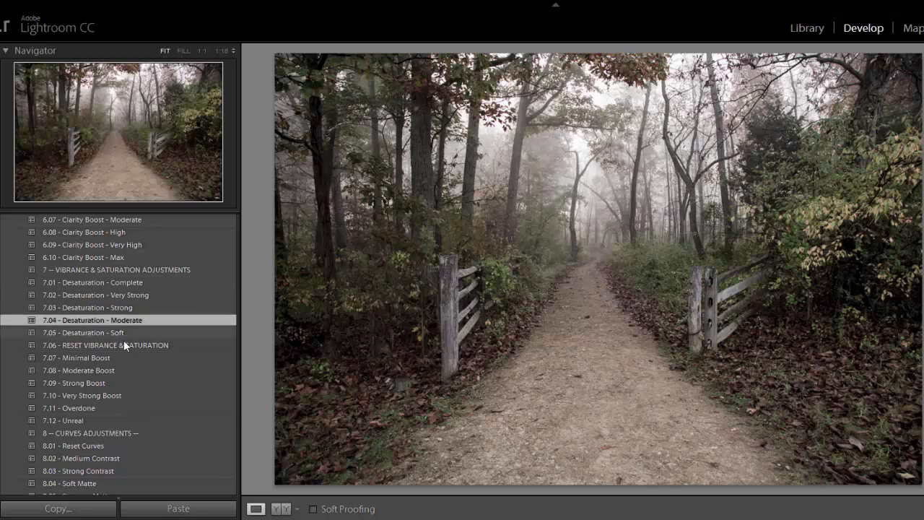
Step: Try the vibrance and saturation presets from 7.07 - Minimal Boost through 7.12 - Unreal, and reset vibrance and saturation
left_click(124, 359)
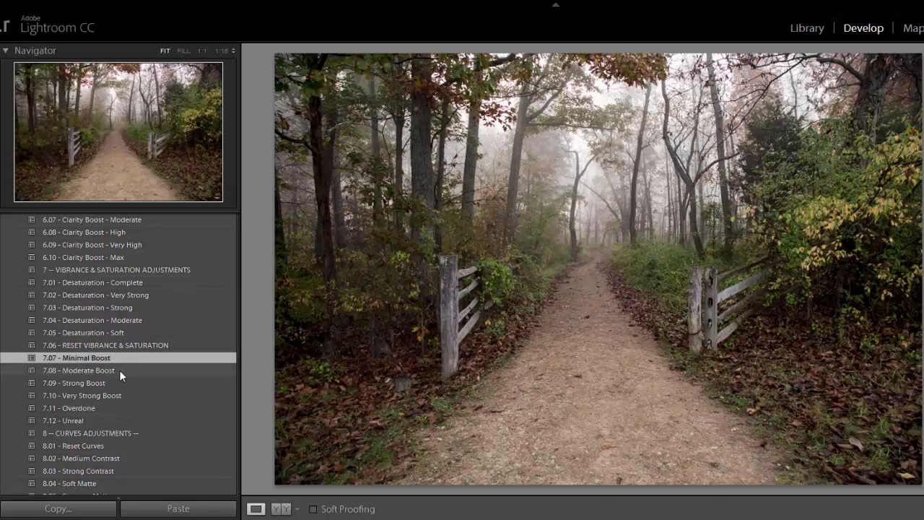
left_click(119, 369)
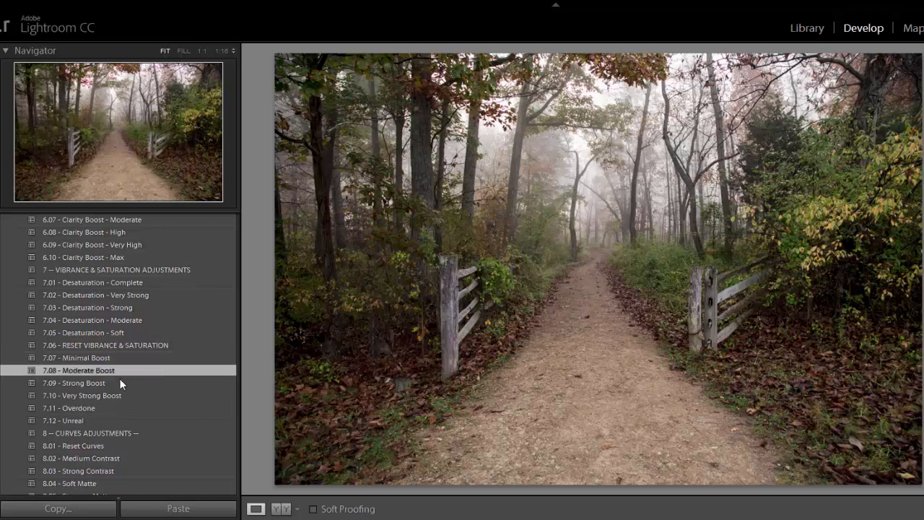
left_click(120, 384)
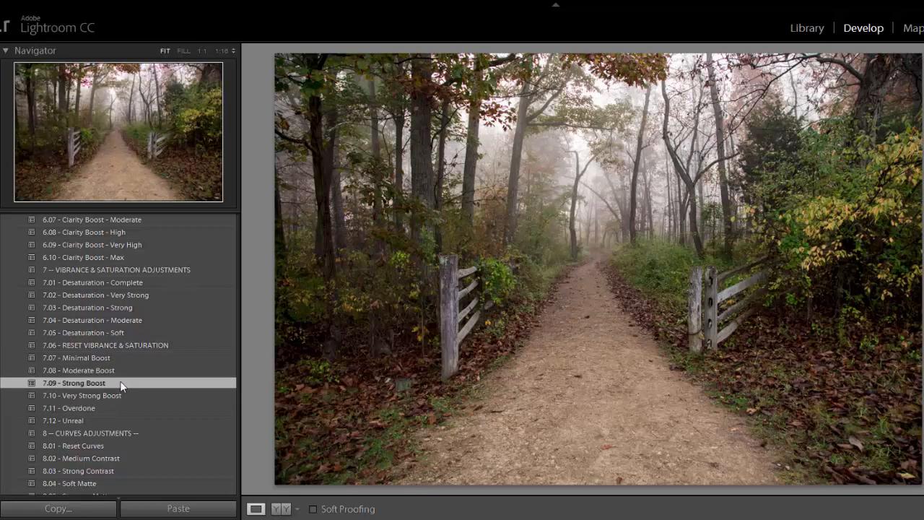
left_click(120, 394)
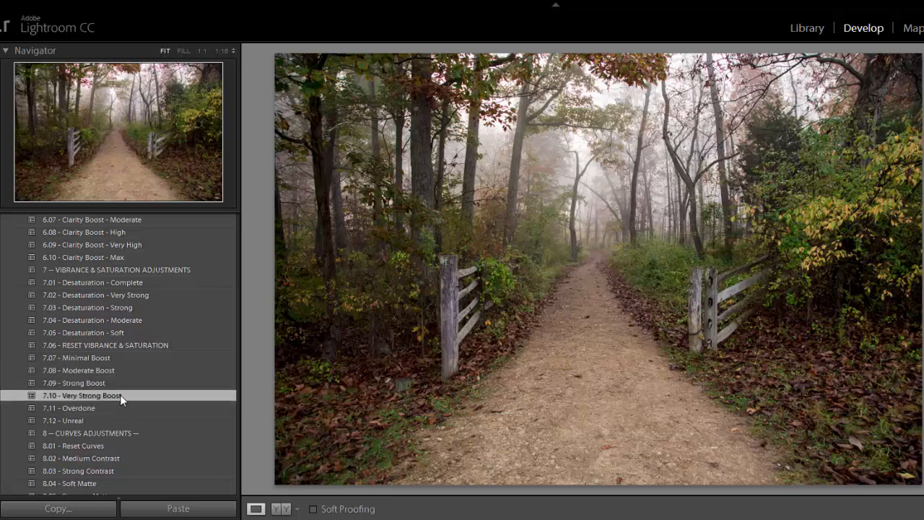
scroll(133, 340, "down", 3)
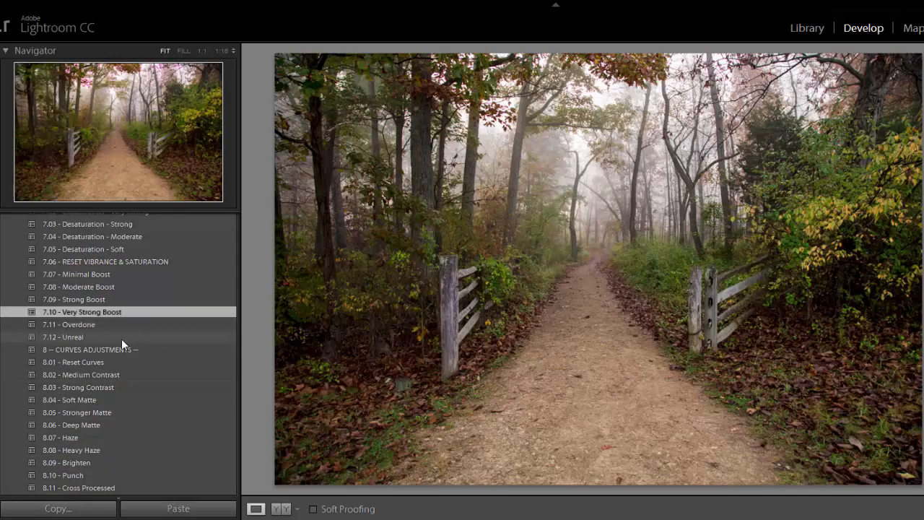
left_click(113, 326)
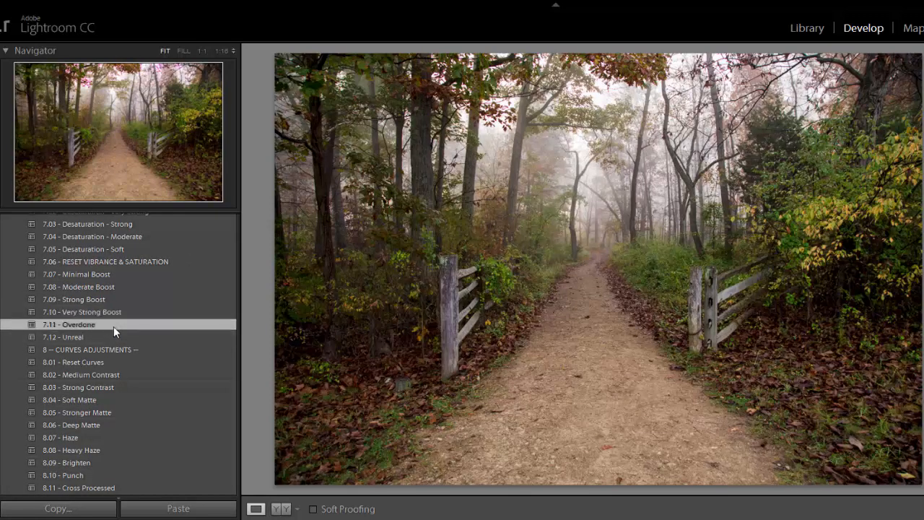
left_click(112, 336)
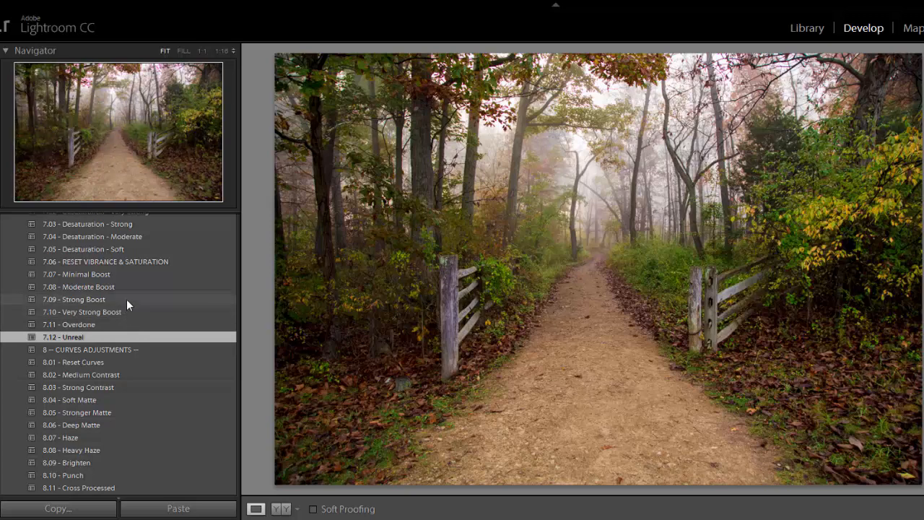
left_click(131, 262)
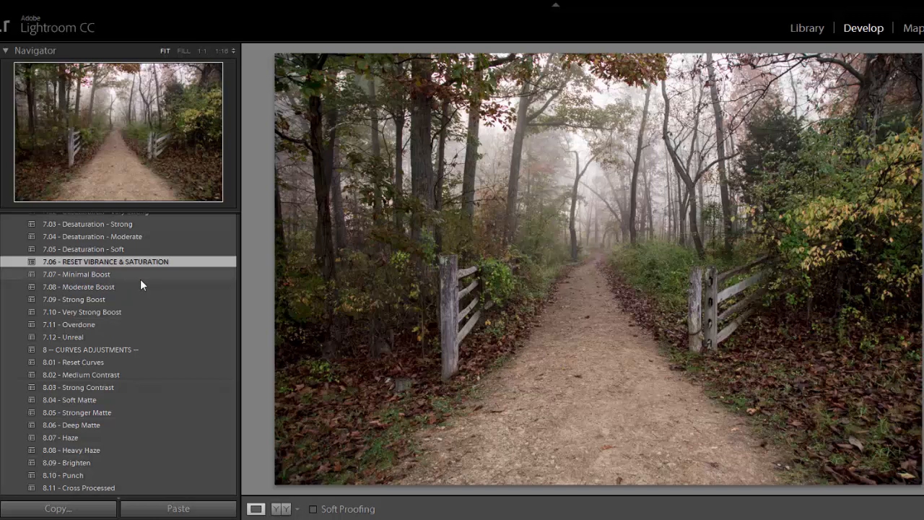
Step: Try the curves presets 8.04 - Soft Matte and 8.07 - Haze on the photo
scroll(139, 304, "down", 3)
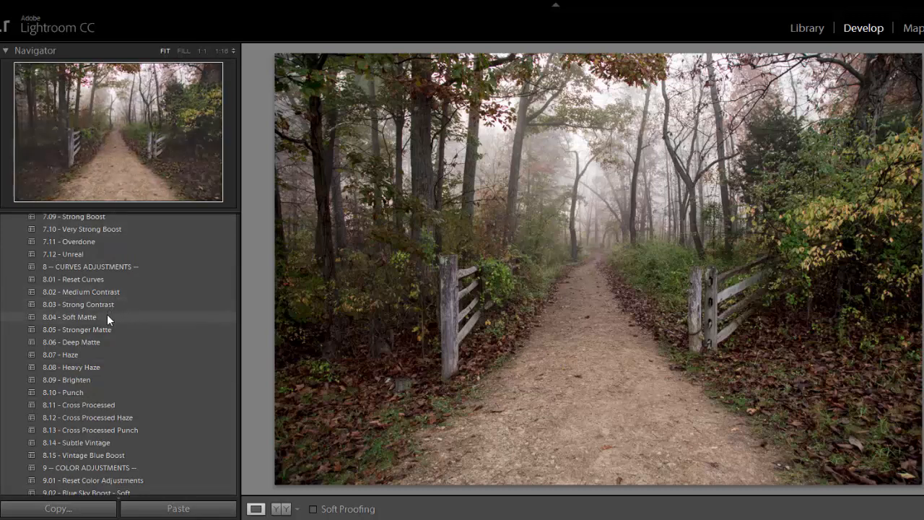
left_click(106, 315)
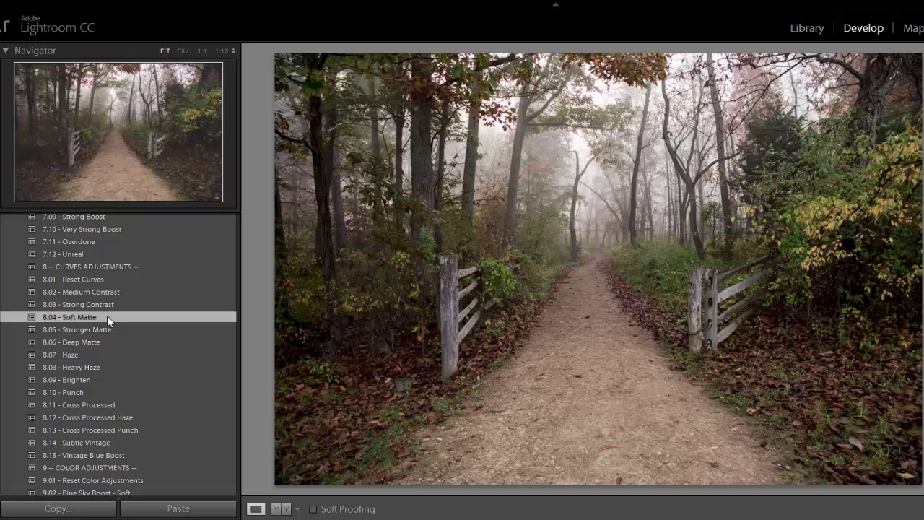
left_click(97, 354)
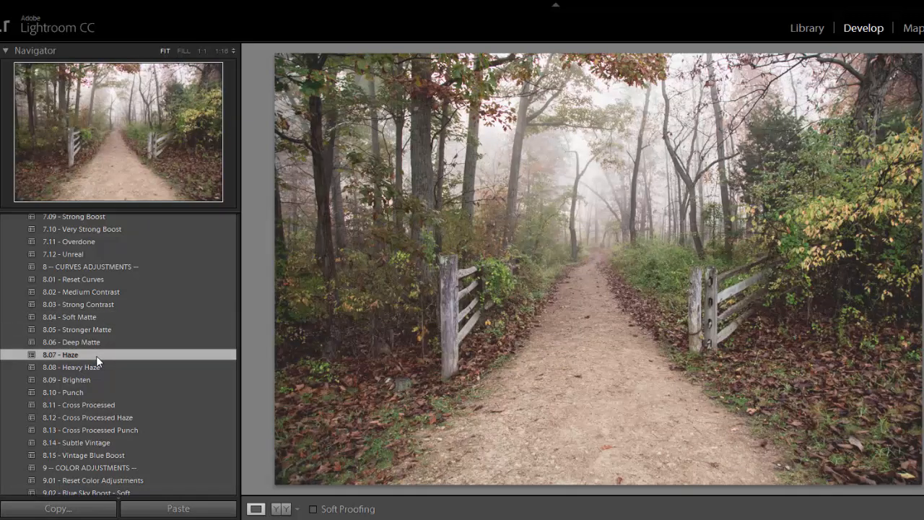
Step: Compare the curves presets 8.09 - Brighten through 8.15 - Vintage Blue Boost on the photo, and settle on 8.04 - Soft Matte
left_click(91, 380)
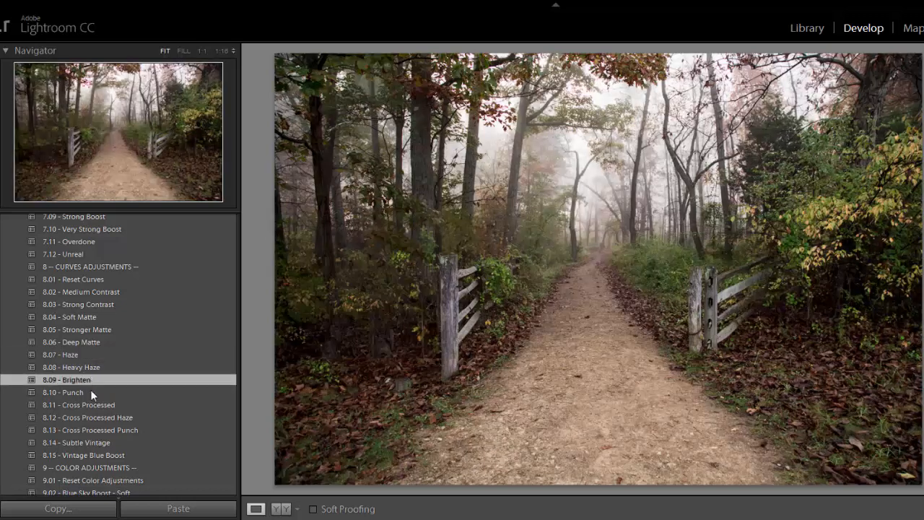
left_click(90, 391)
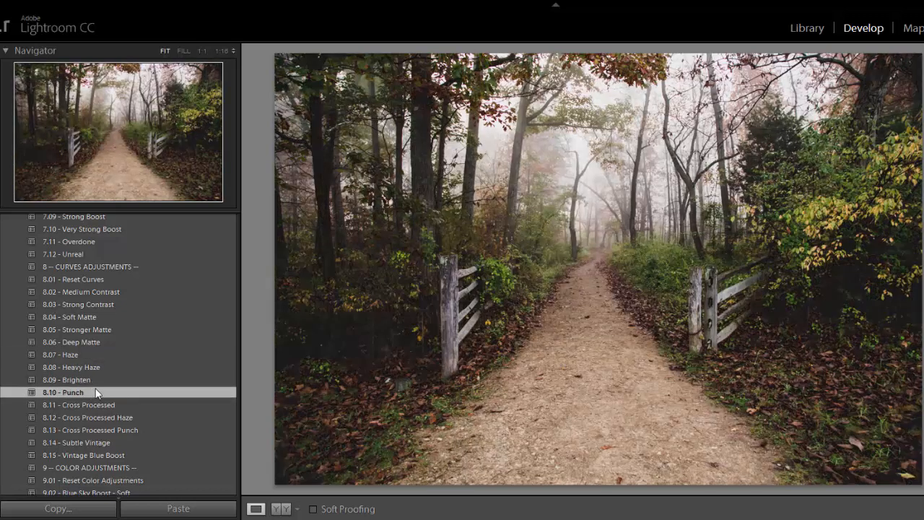
left_click(93, 403)
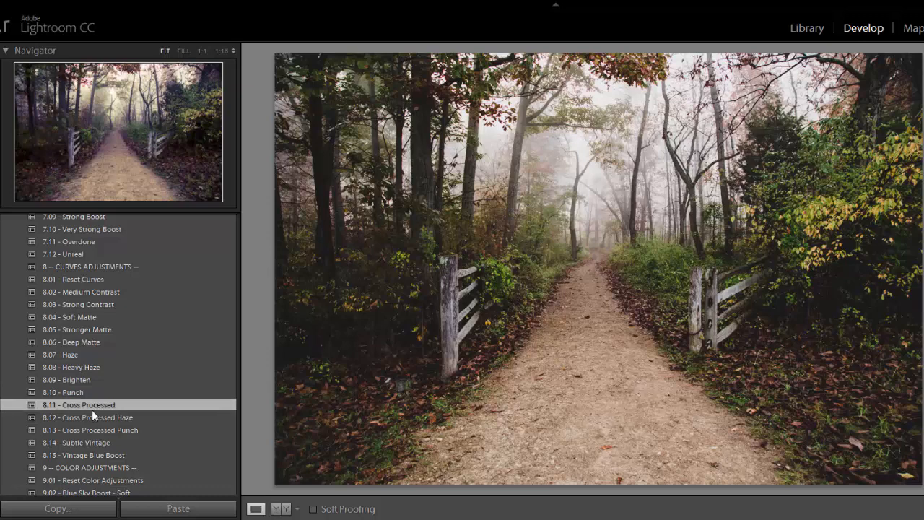
left_click(91, 414)
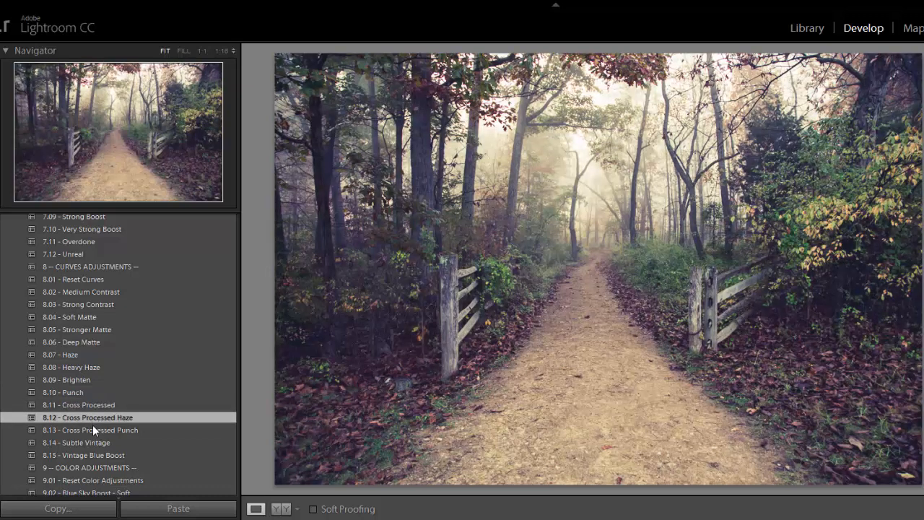
left_click(96, 429)
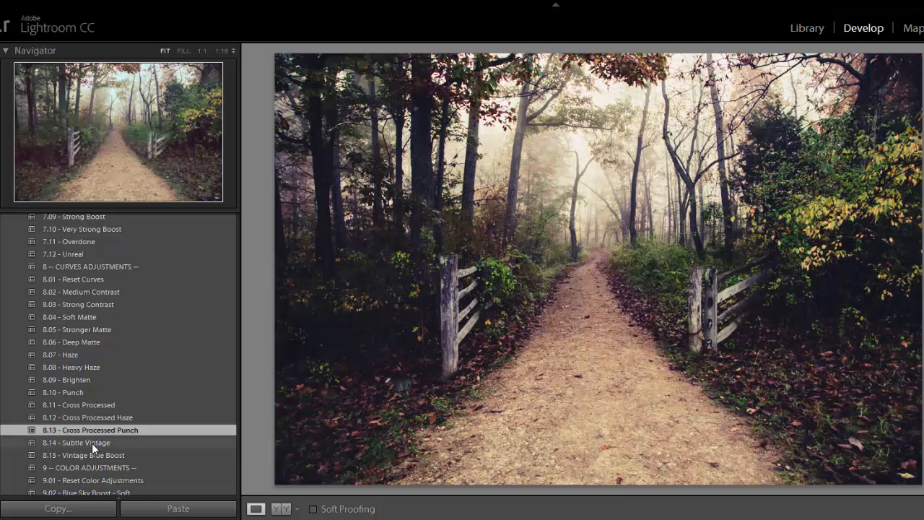
left_click(91, 442)
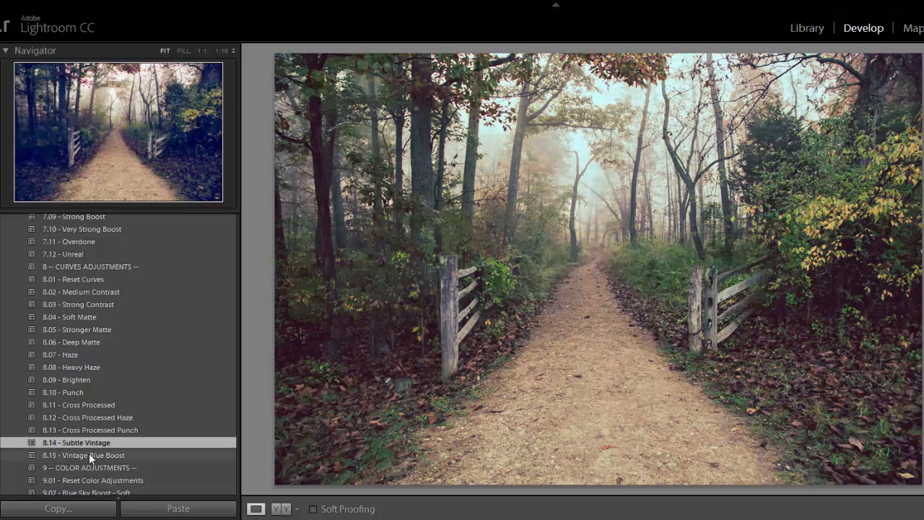
left_click(89, 453)
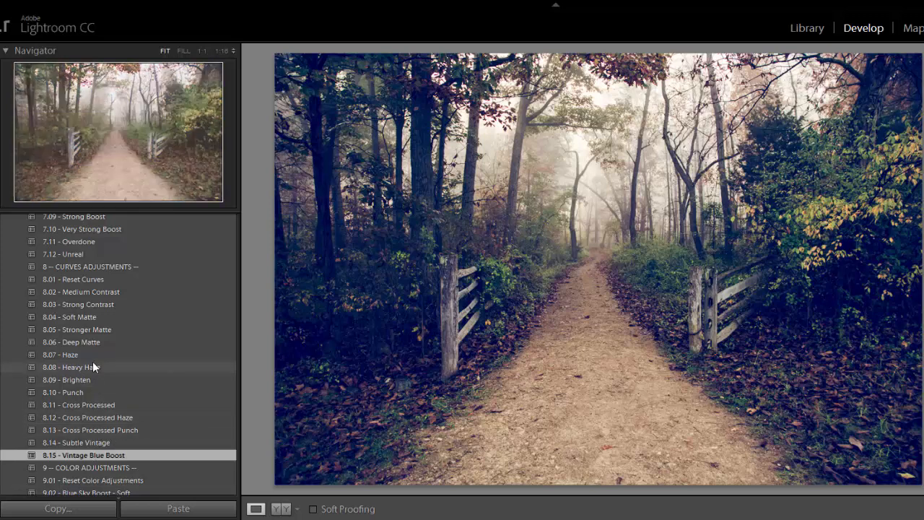
left_click(90, 318)
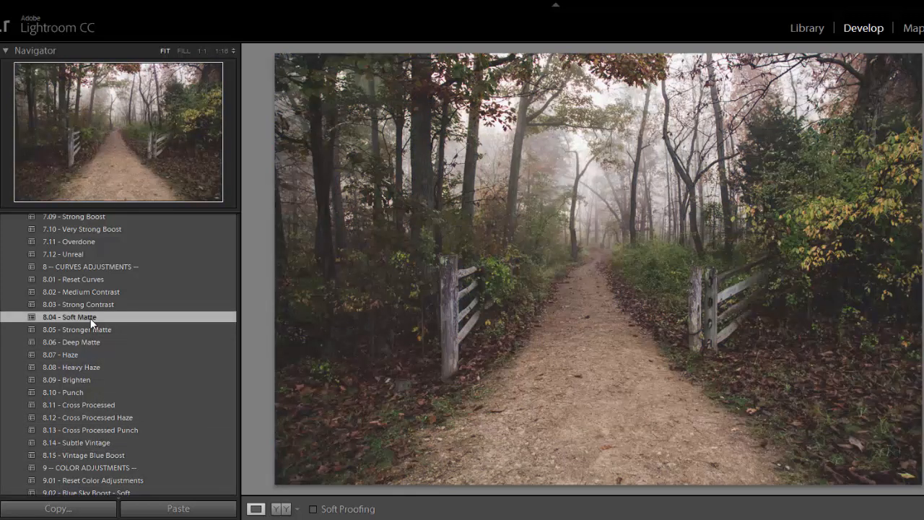
Step: Try the Green Boost presets 9.05 - Soft, 9.06 - Medium and 9.07 - Strong, and reset the color adjustments
scroll(98, 321, "down", 5)
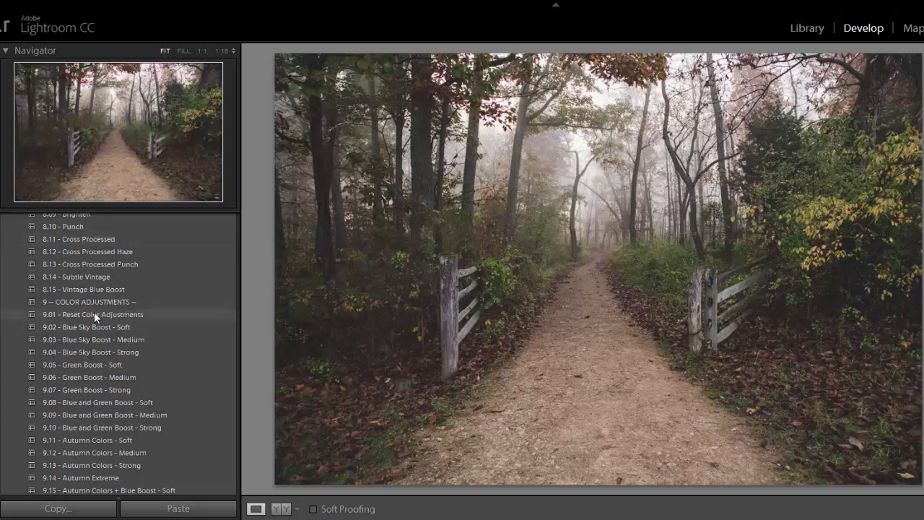
left_click(144, 364)
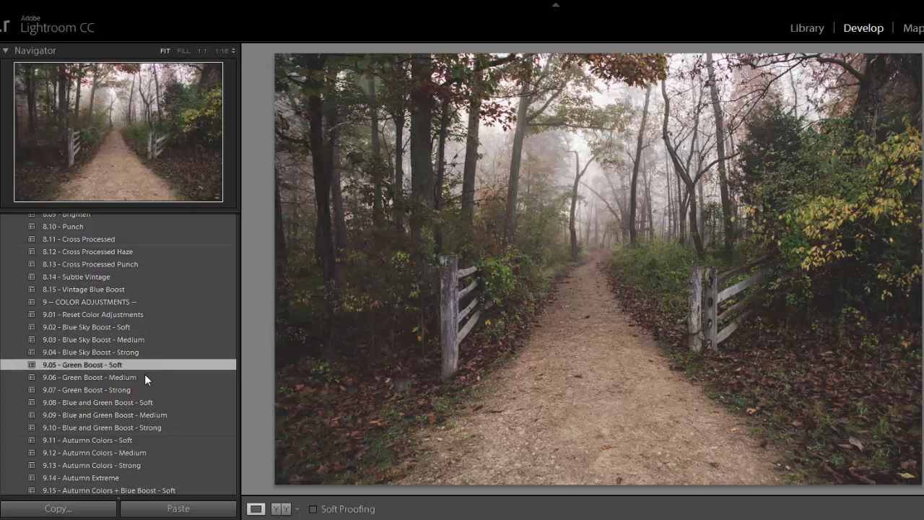
left_click(145, 375)
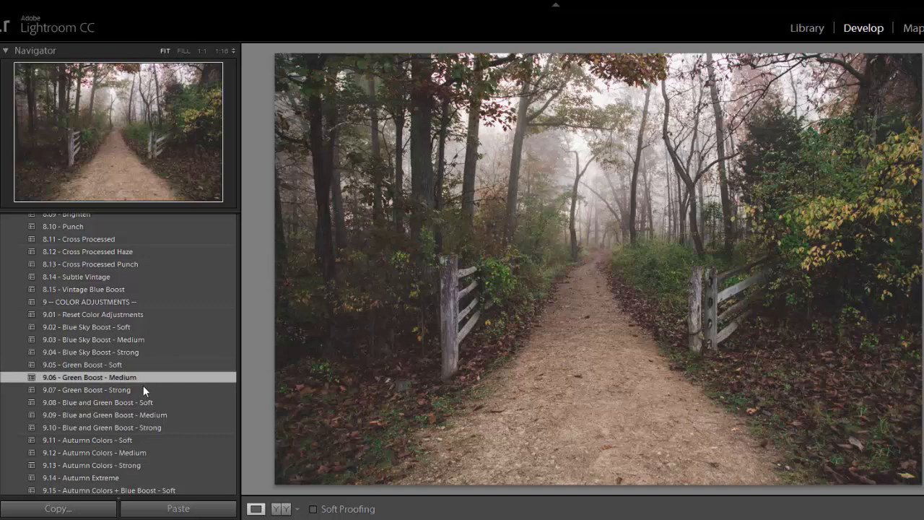
left_click(143, 387)
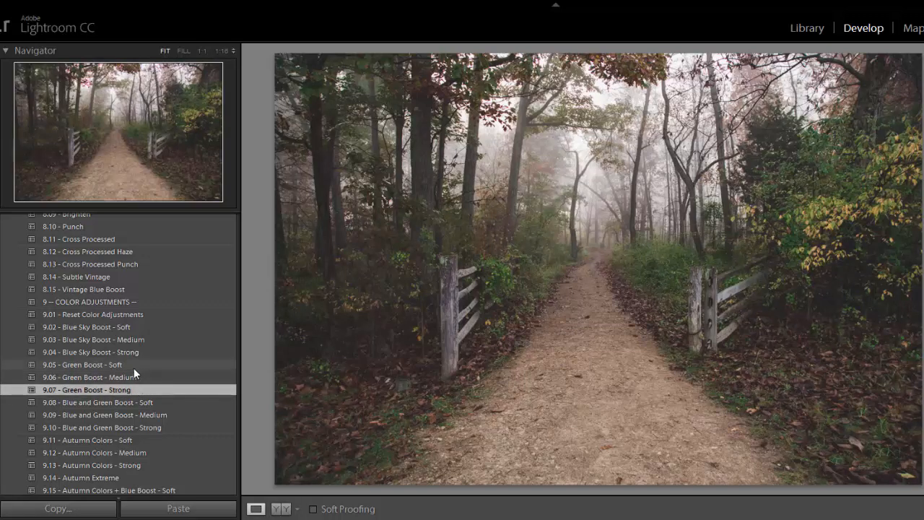
left_click(125, 316)
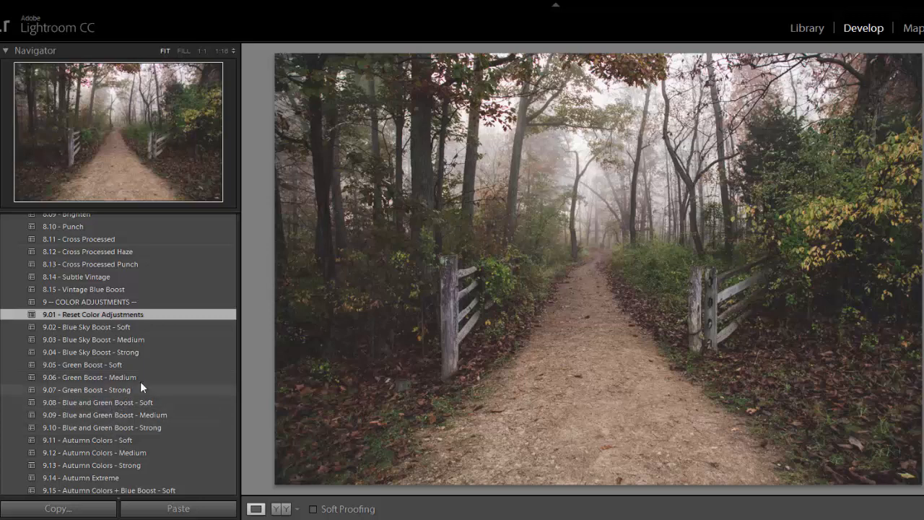
Step: Compare the Autumn Colors presets Soft, Medium and Strong, and settle on 9.18 - Autumn Colors + Green Boost - Soft
scroll(141, 383, "down", 3)
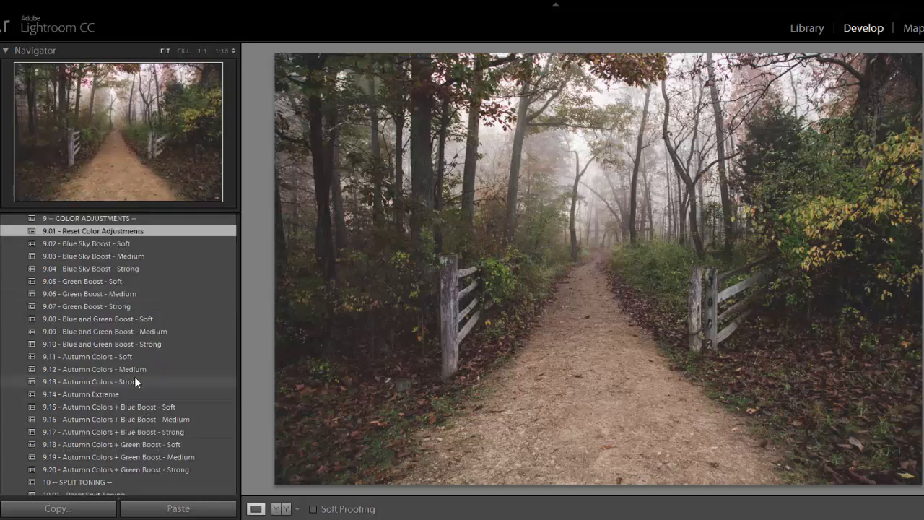
left_click(115, 357)
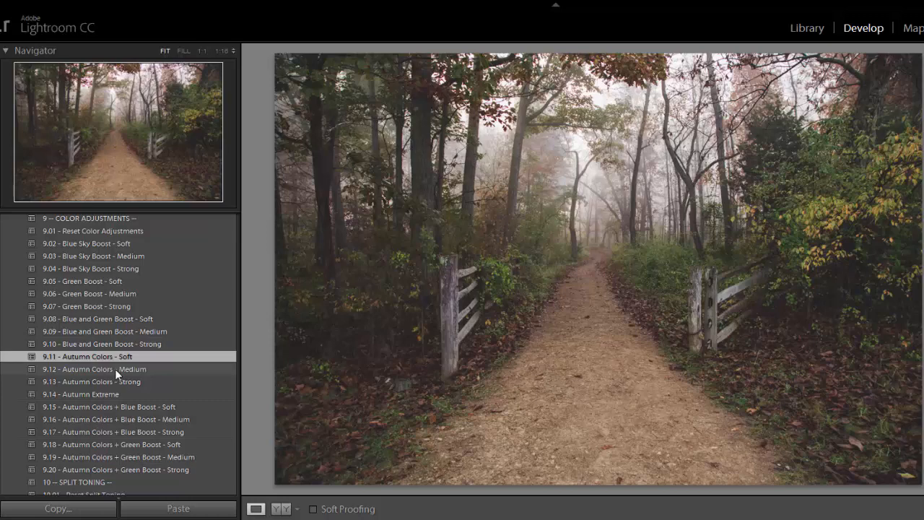
left_click(115, 369)
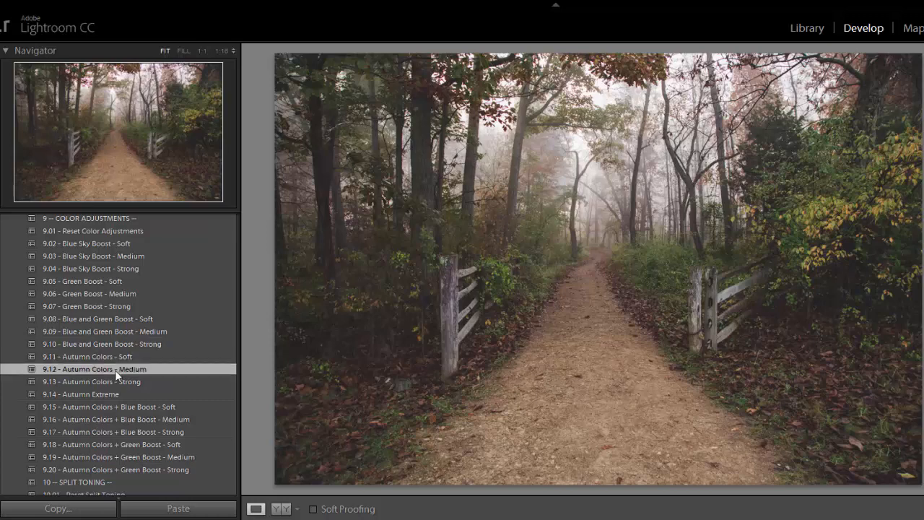
left_click(116, 381)
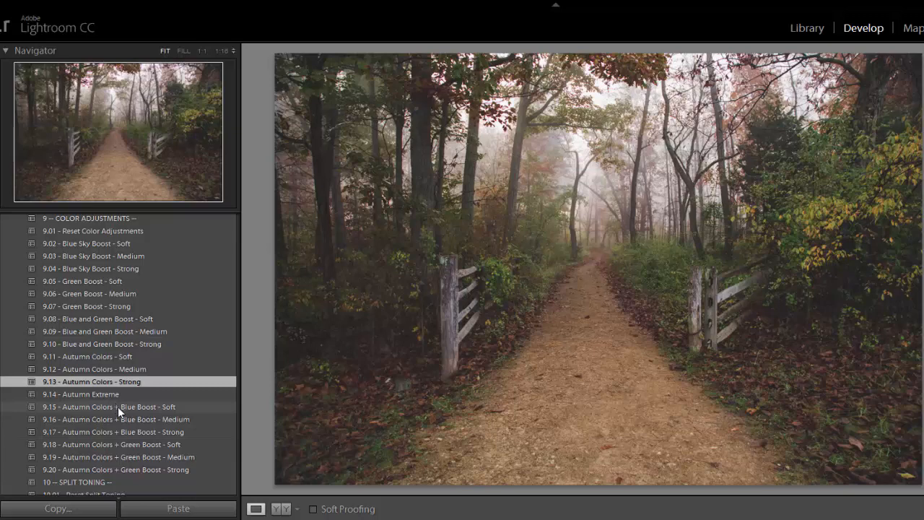
left_click(118, 447)
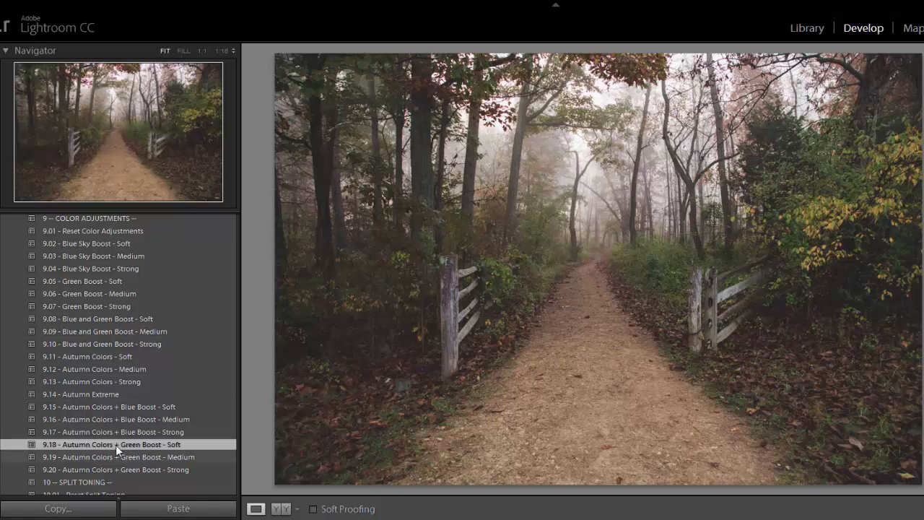
Step: Try the split toning presets Warming Filter - Light, Cooling Filter - Light, Evening Tones - Light and Green - Gold, and reset split toning
scroll(116, 437, "down", 3)
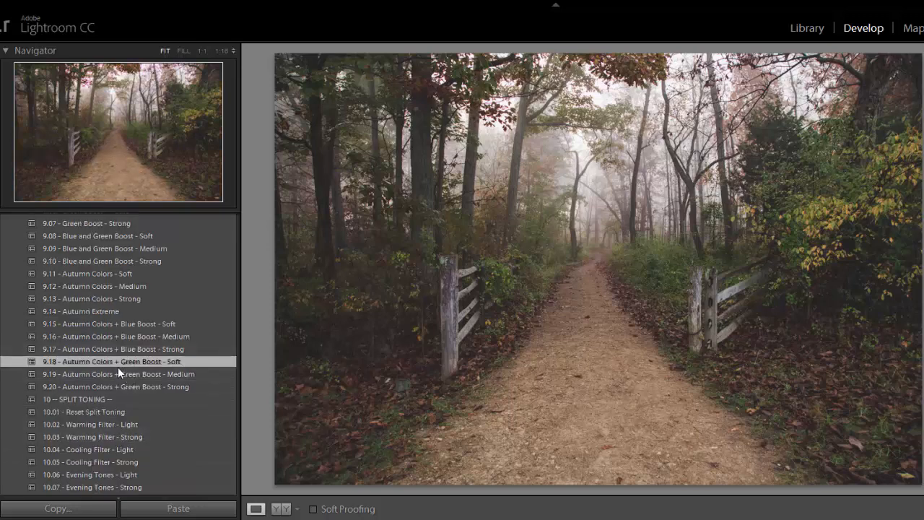
scroll(120, 366, "down", 3)
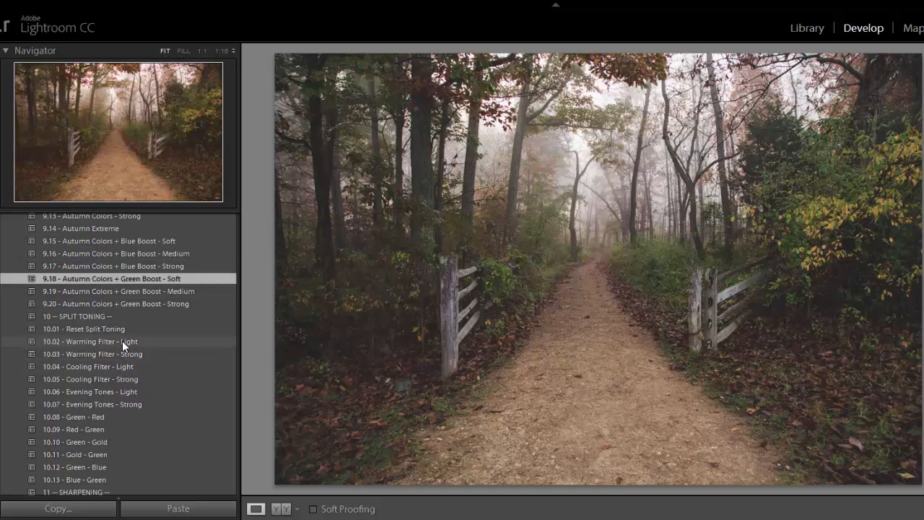
left_click(122, 341)
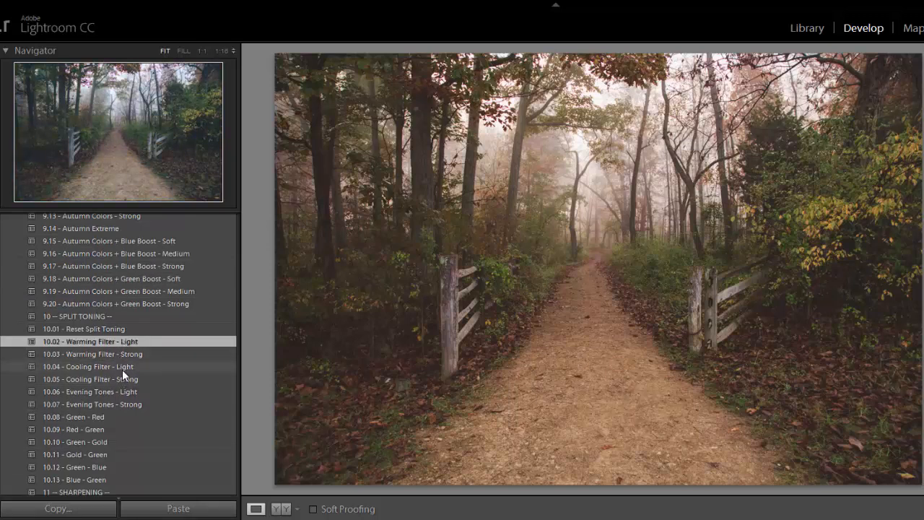
left_click(122, 367)
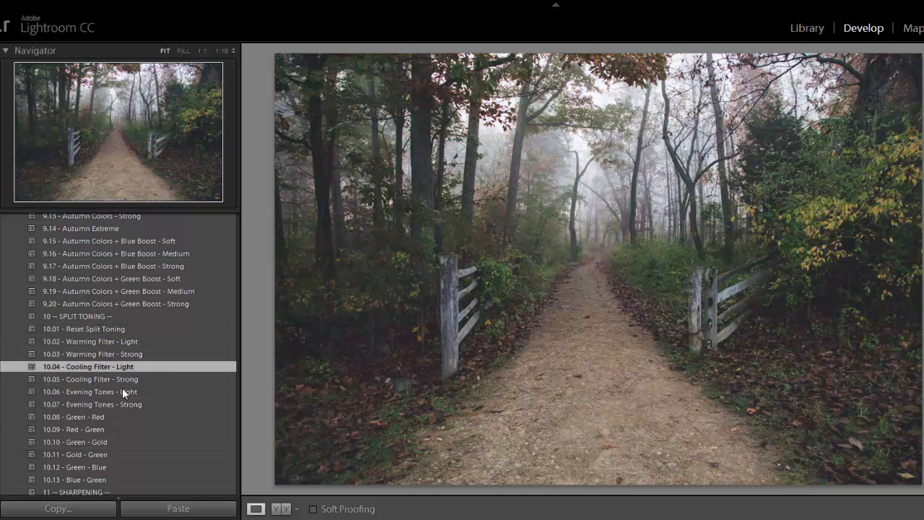
left_click(131, 393)
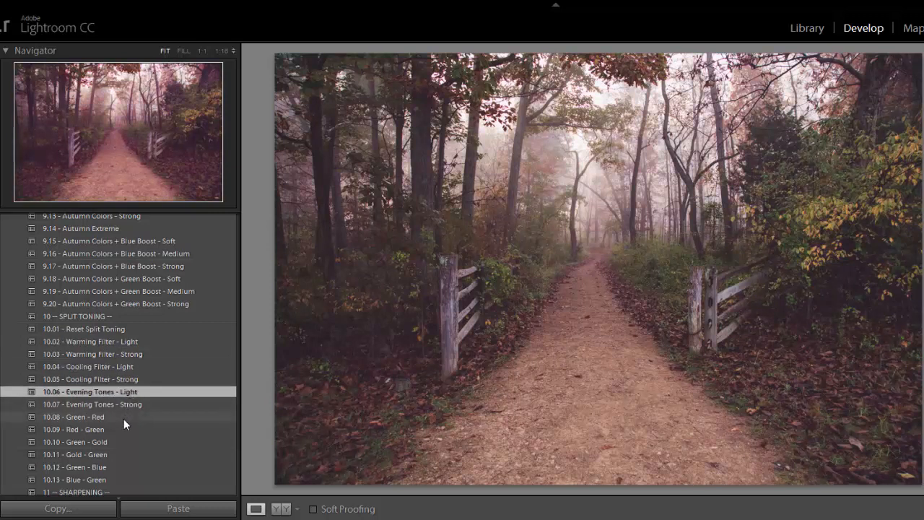
left_click(121, 438)
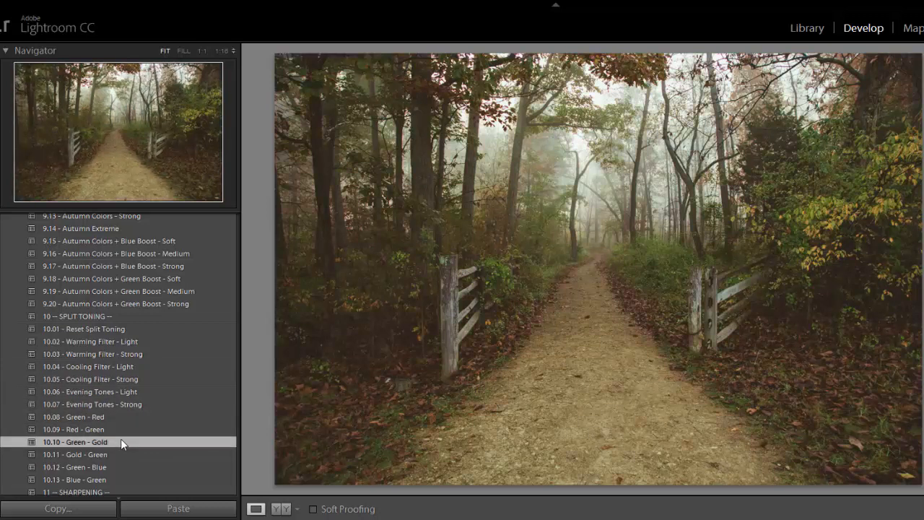
left_click(123, 328)
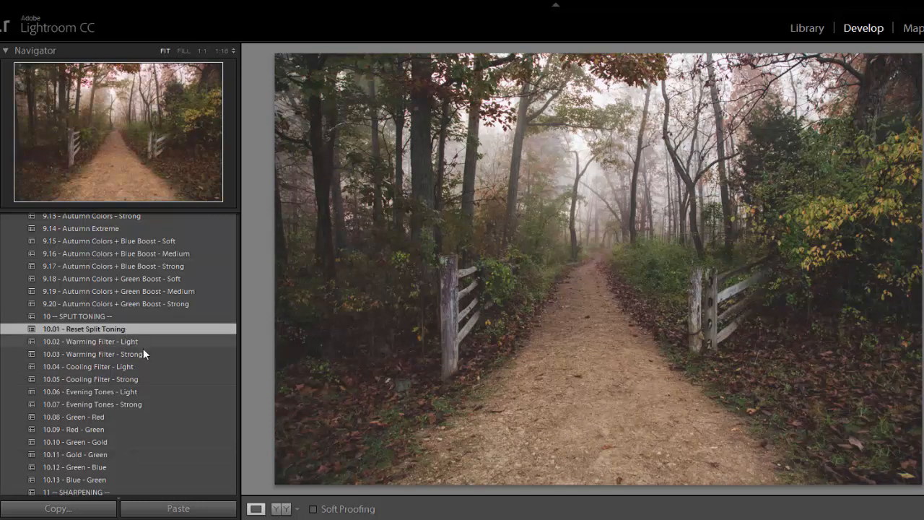
Step: Apply the presets 11.2 - Light Sharpening and 12.2 - Light Noise Reduction to the photo
scroll(140, 354, "down", 3)
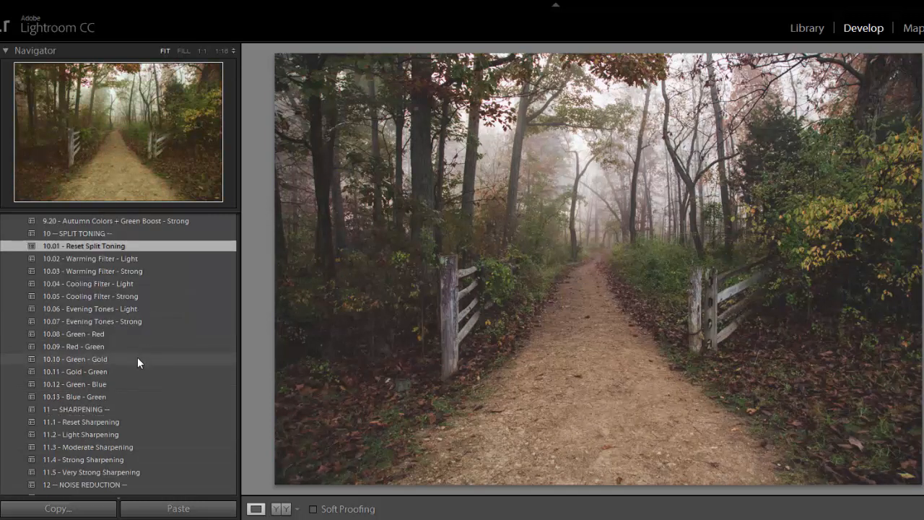
scroll(137, 356, "down", 3)
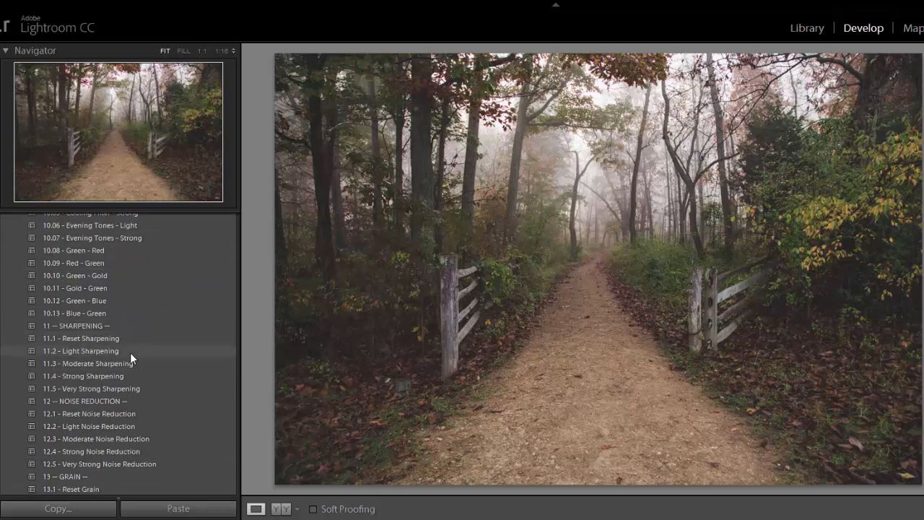
left_click(130, 352)
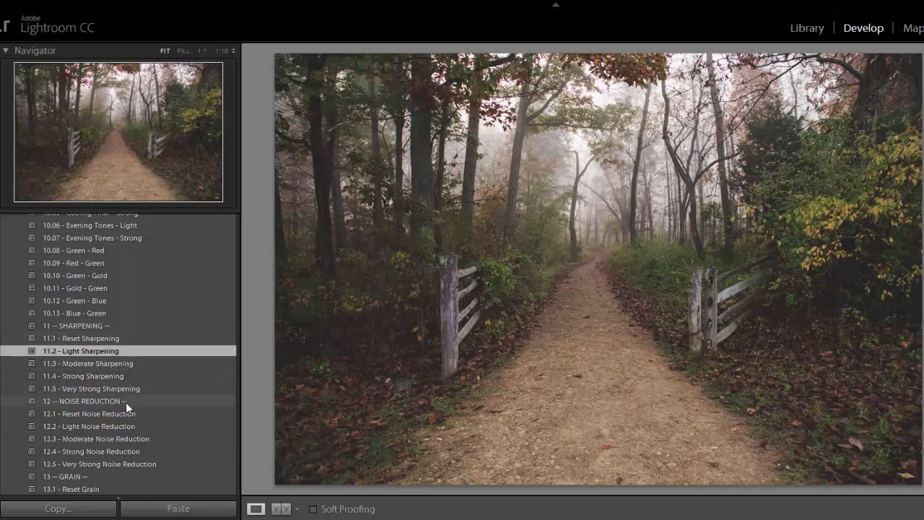
scroll(146, 362, "down", 3)
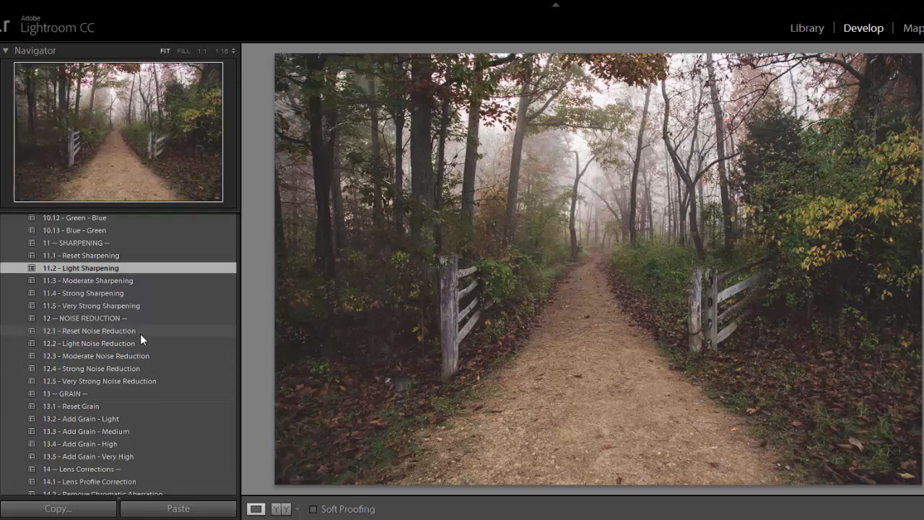
left_click(140, 339)
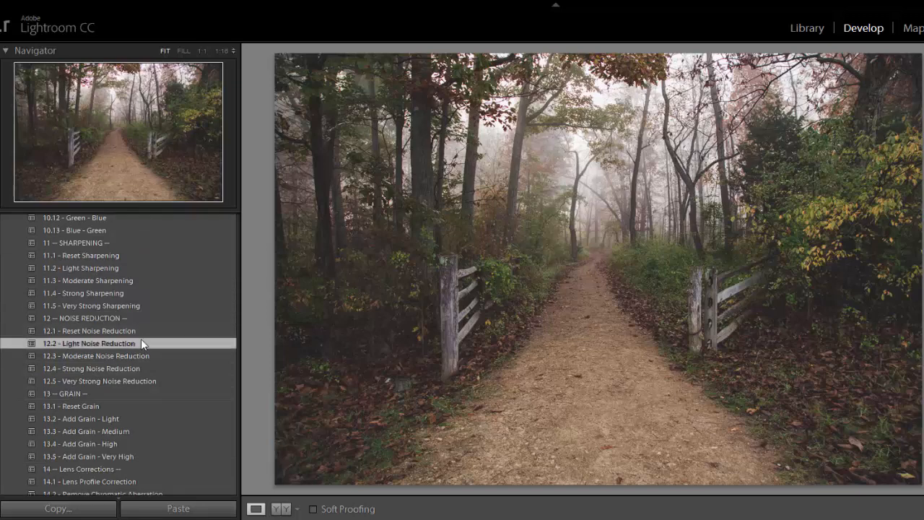
Step: Apply the lens correction presets 14.1 - Lens Profile Correction and 14.2 - Remove Chromatic Aberration
scroll(130, 394, "down", 3)
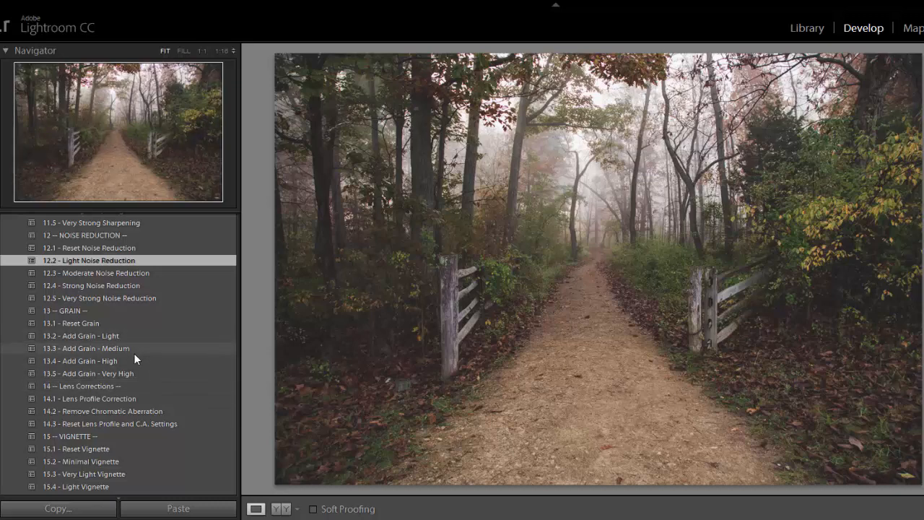
left_click(127, 394)
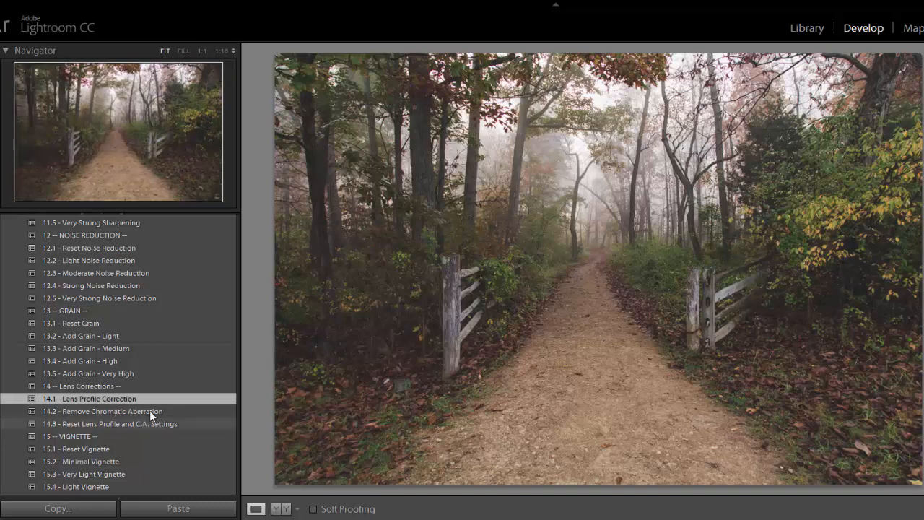
left_click(150, 410)
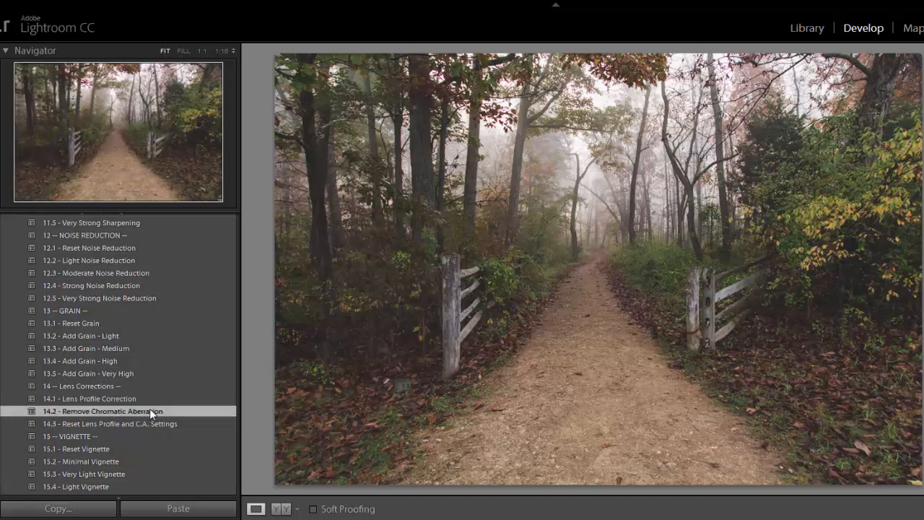
Step: Try the vignette presets 15.2 - Minimal Vignette, 15.5 - Moderate Vignette and 15.7 - Very Strong Vignette, and reset the vignette
scroll(153, 390, "down", 3)
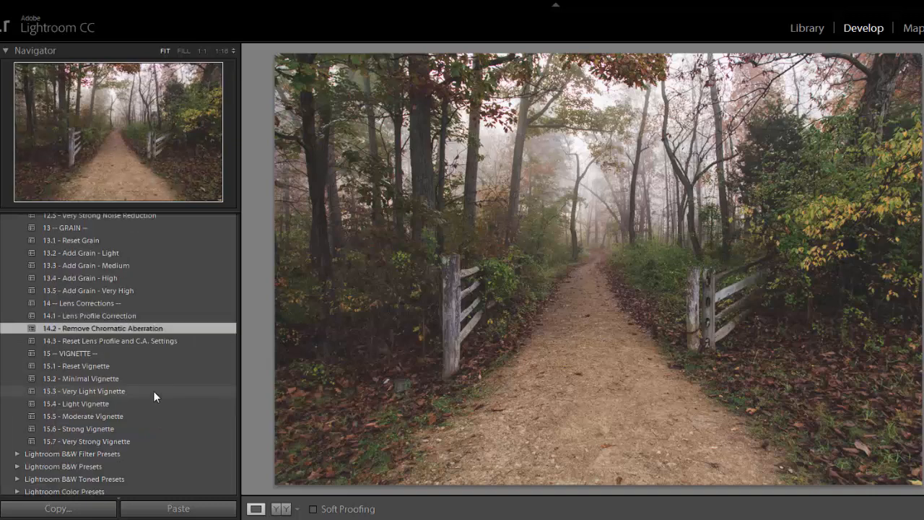
scroll(145, 387, "down", 3)
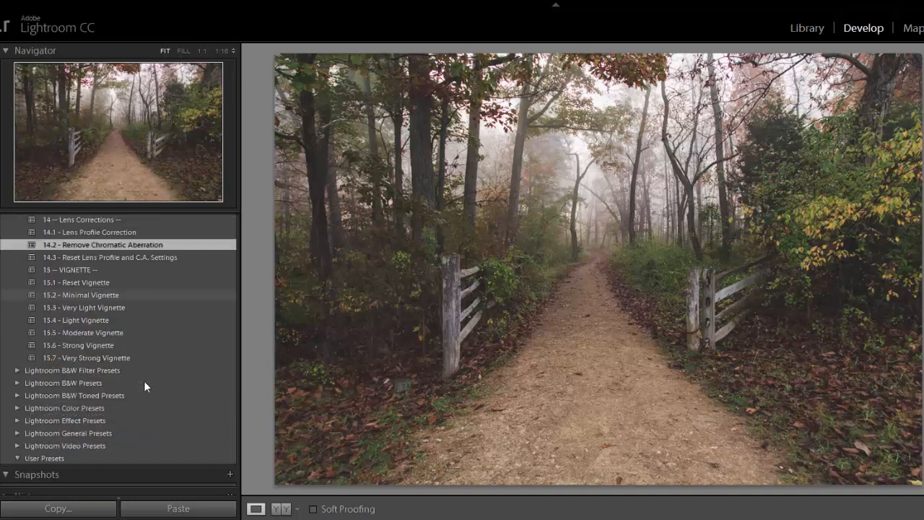
left_click(132, 295)
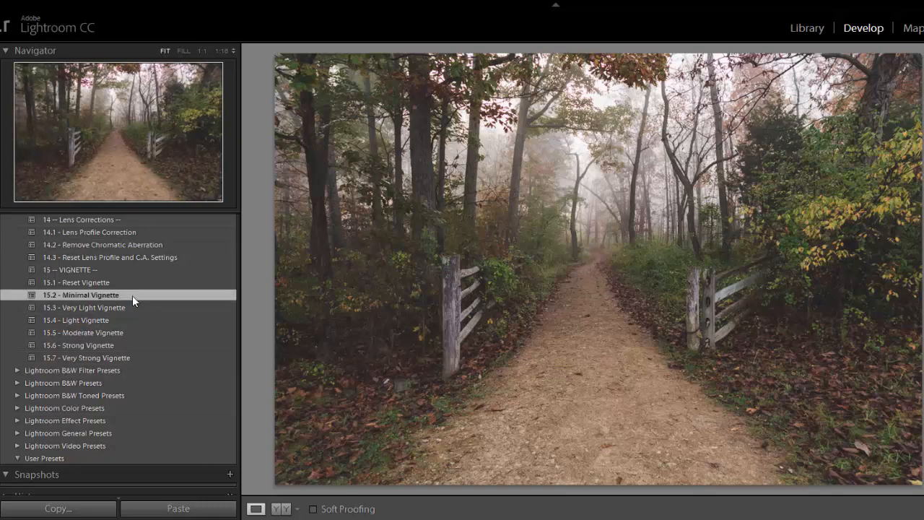
left_click(128, 332)
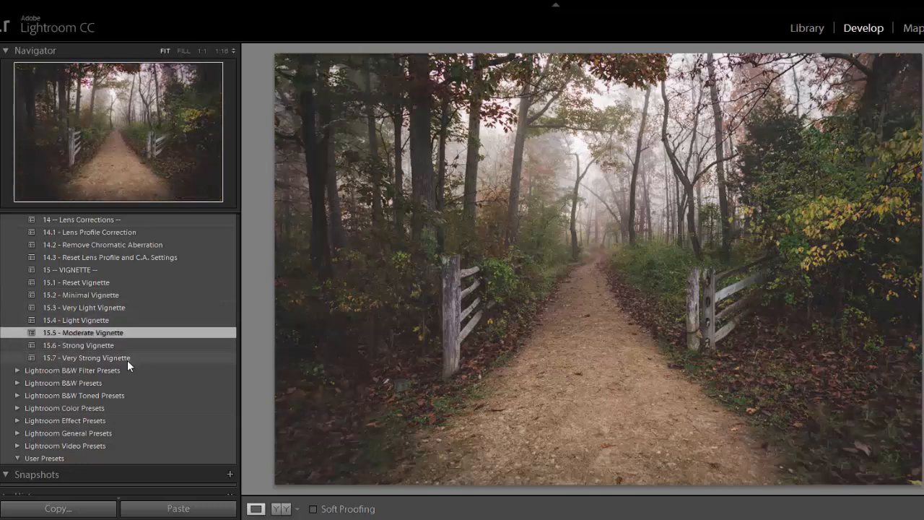
left_click(127, 358)
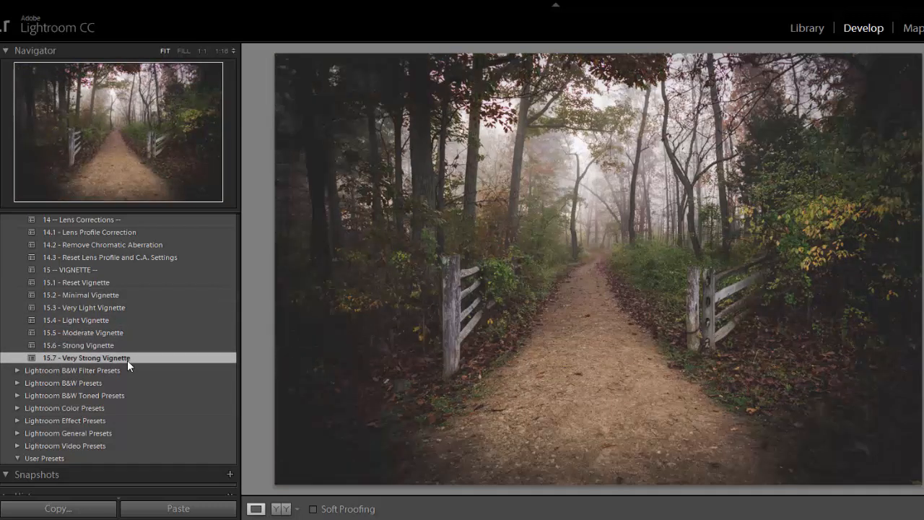
left_click(114, 285)
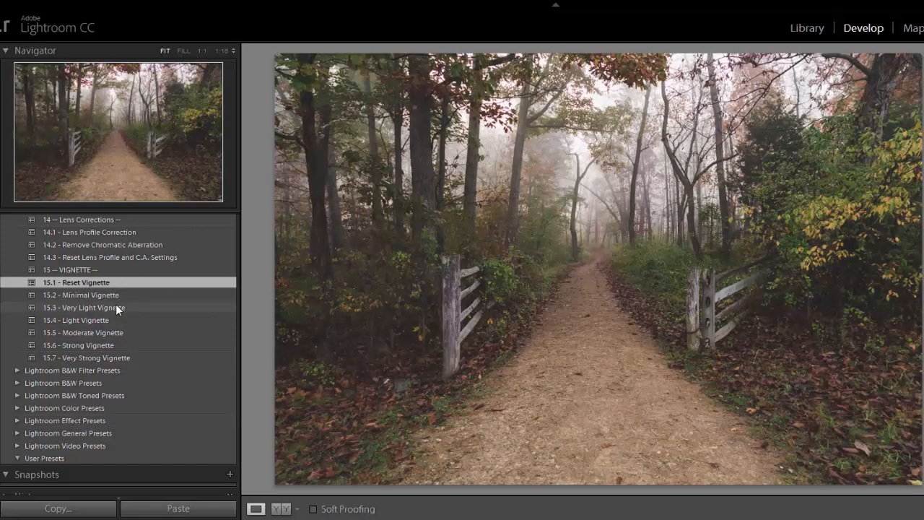
Step: Apply the preset 15.3 - Very Light Vignette and compare the edited photo with its before version
left_click(117, 308)
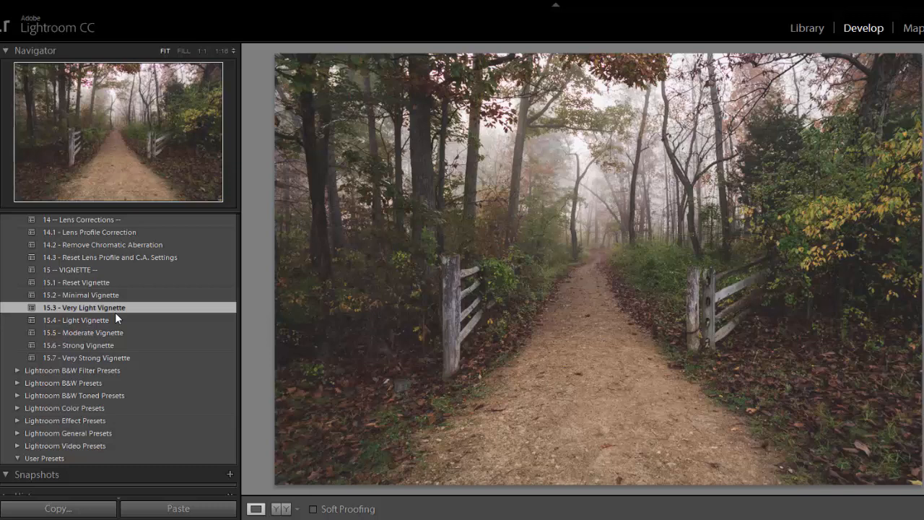
key("backslash")
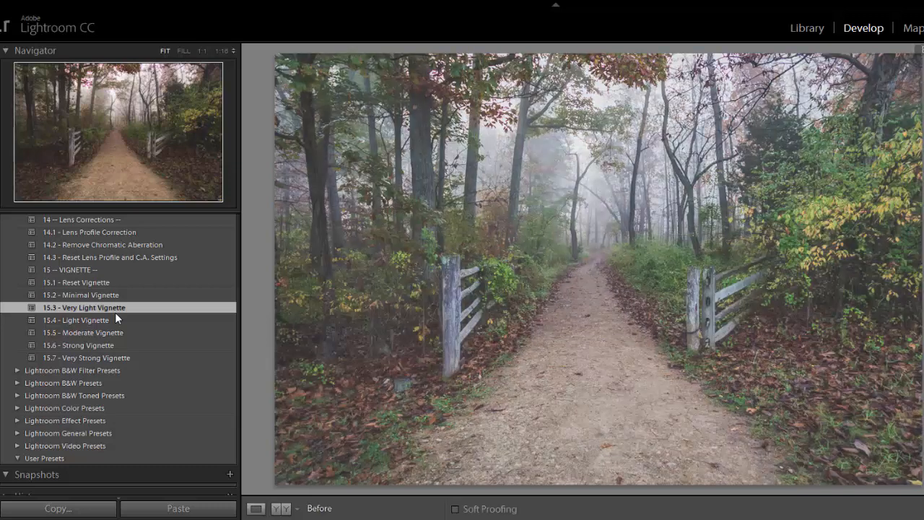
key("backslash")
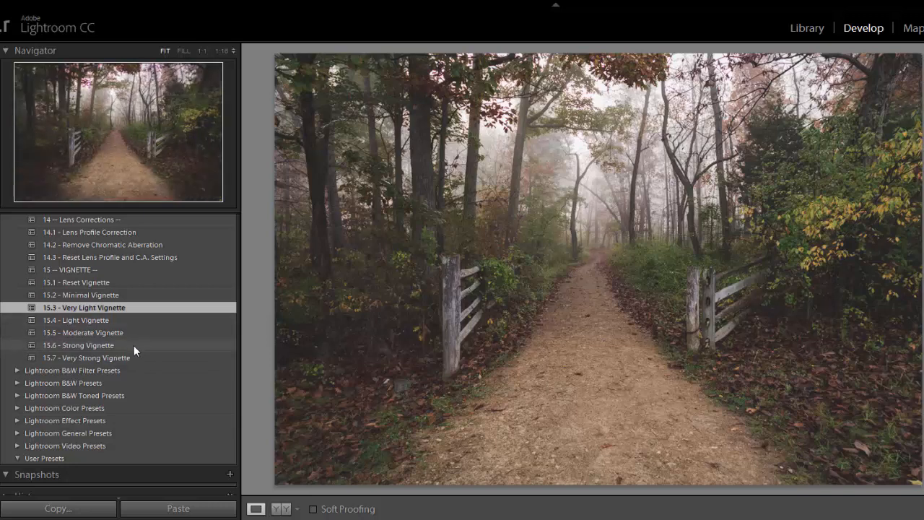
Step: Remove the curves adjustment from the photo with the preset 8.01 - Reset Curves
scroll(135, 348, "up", 10)
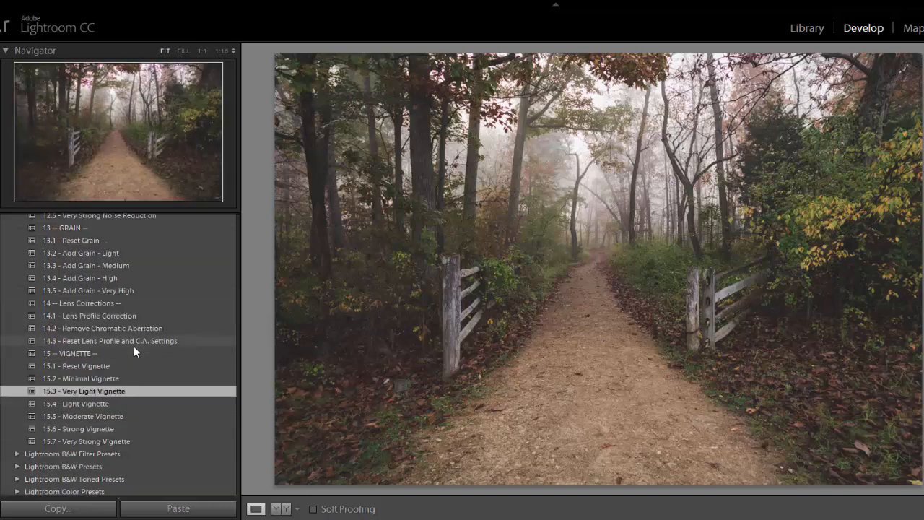
scroll(133, 351, "up", 10)
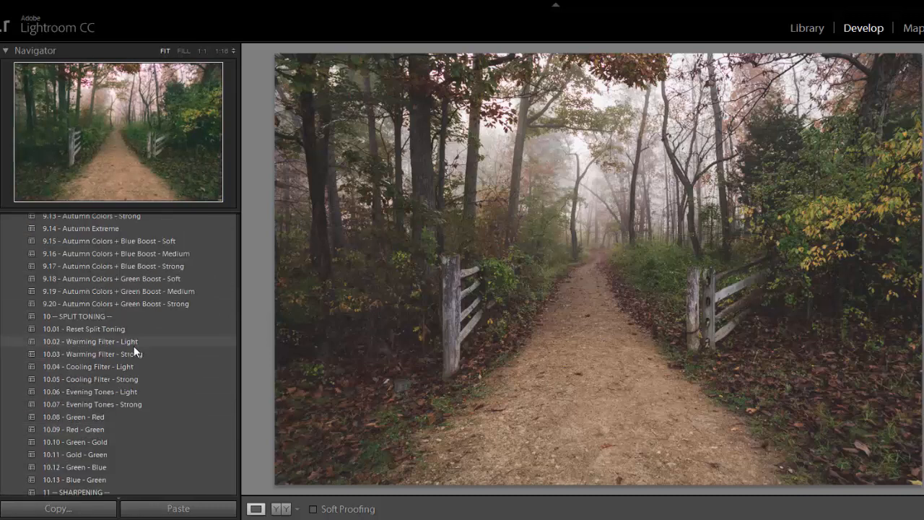
scroll(133, 346, "up", 10)
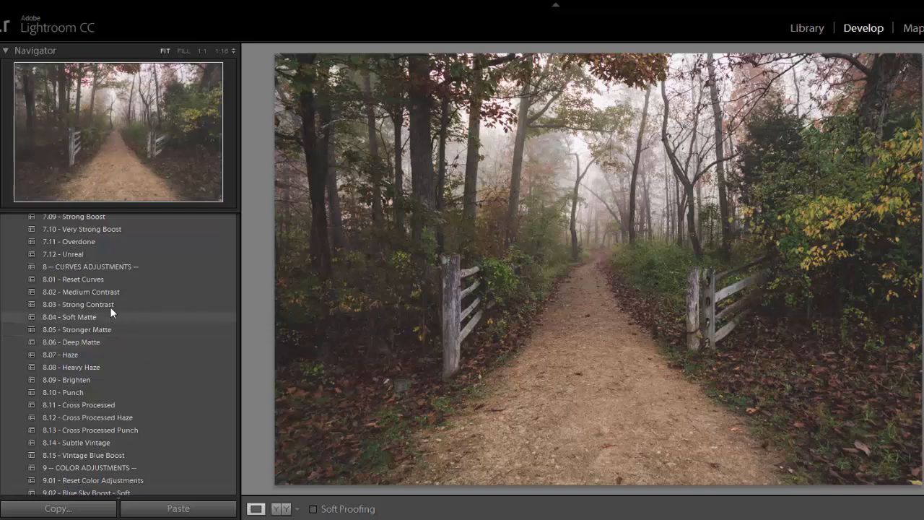
left_click(109, 282)
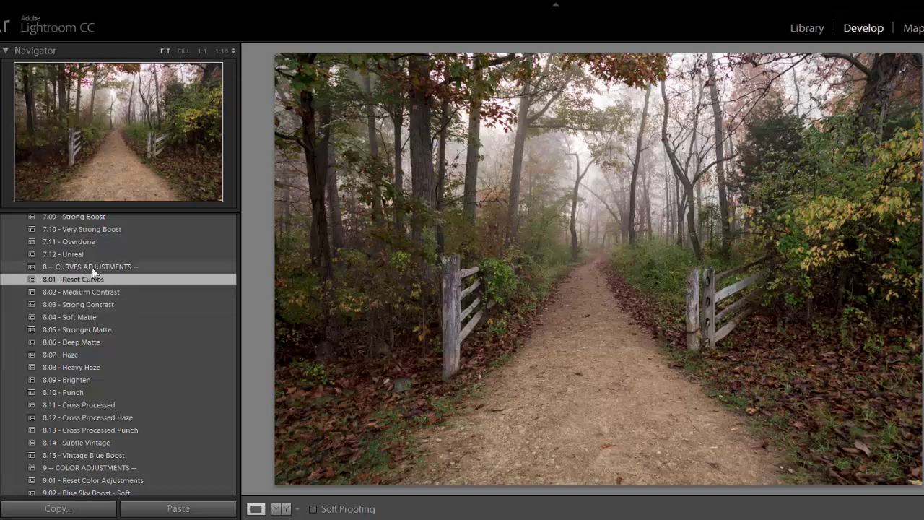
scroll(115, 304, "up", 3)
scroll(115, 309, "up", 6)
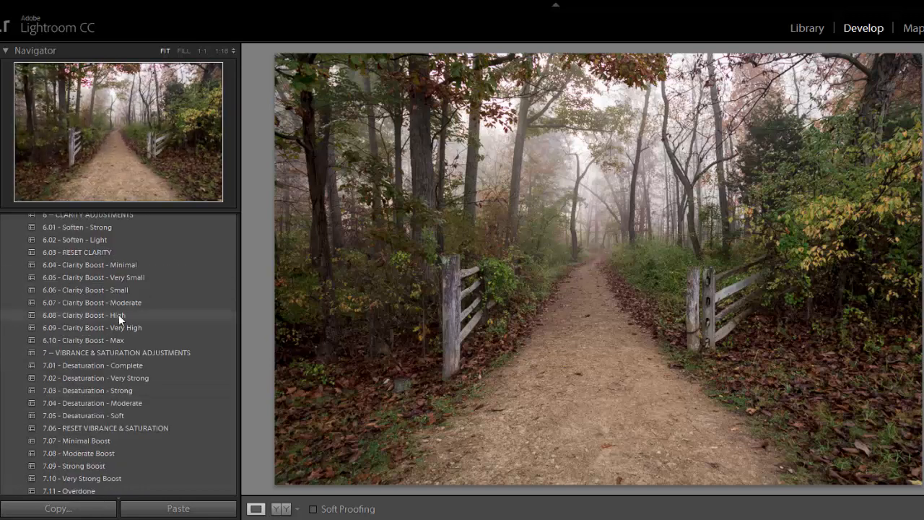